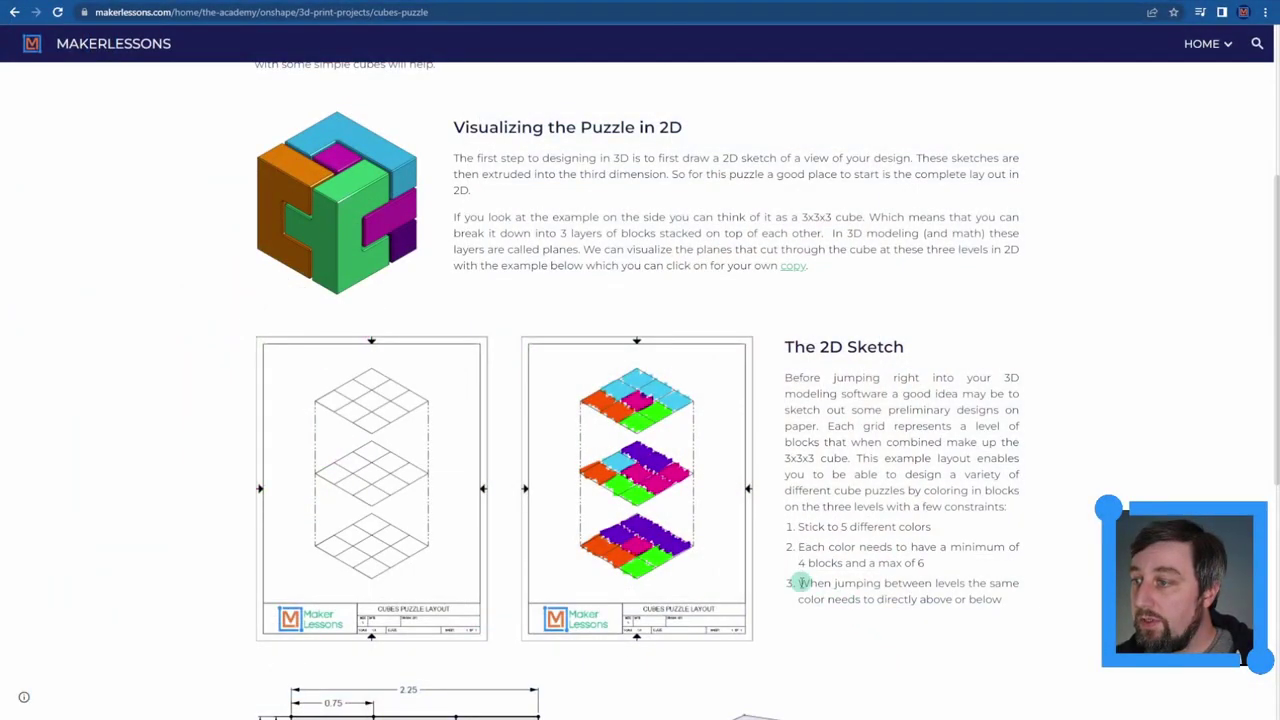
drag(800, 582, 945, 598)
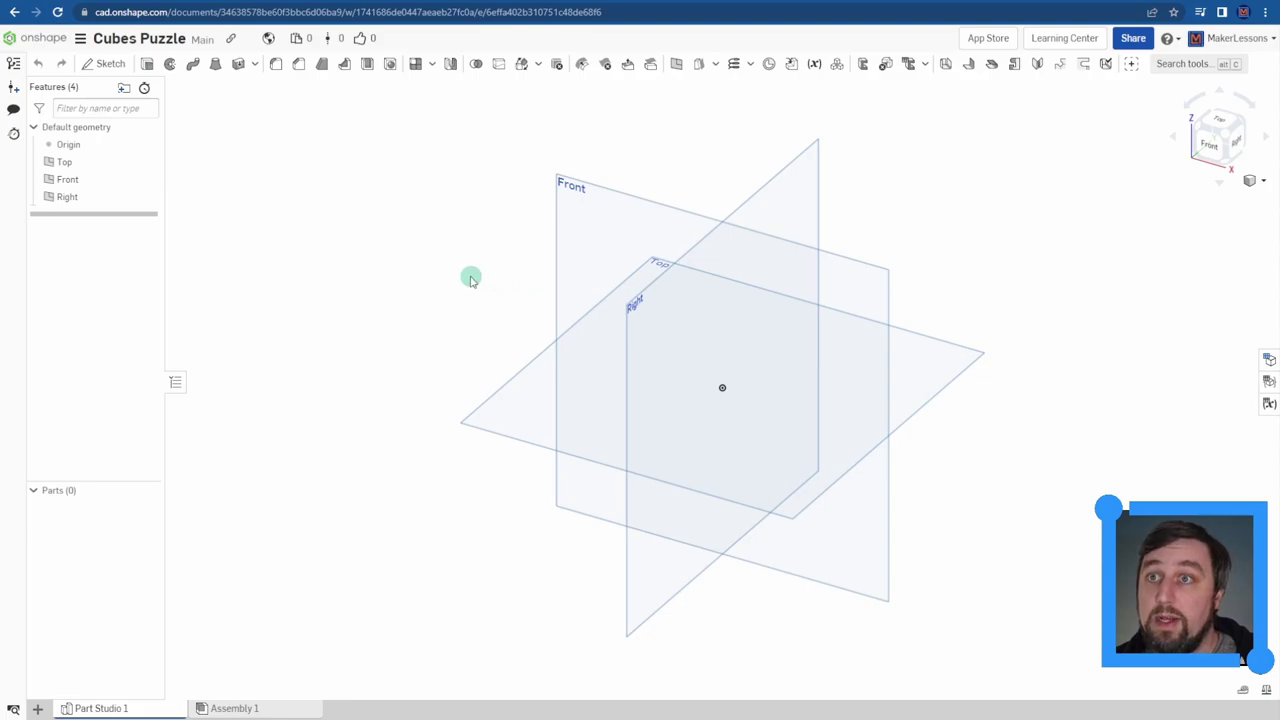
Step: Start a new sketch on the Top plane
click(111, 64)
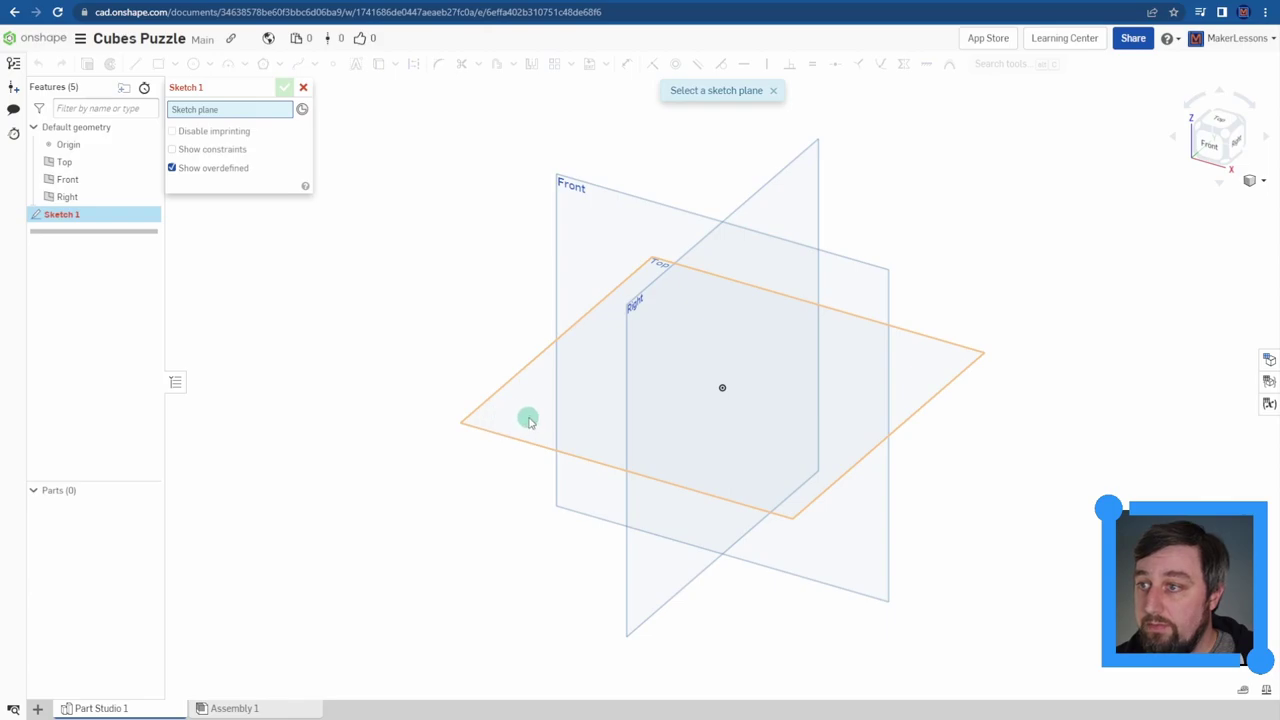
click(89, 166)
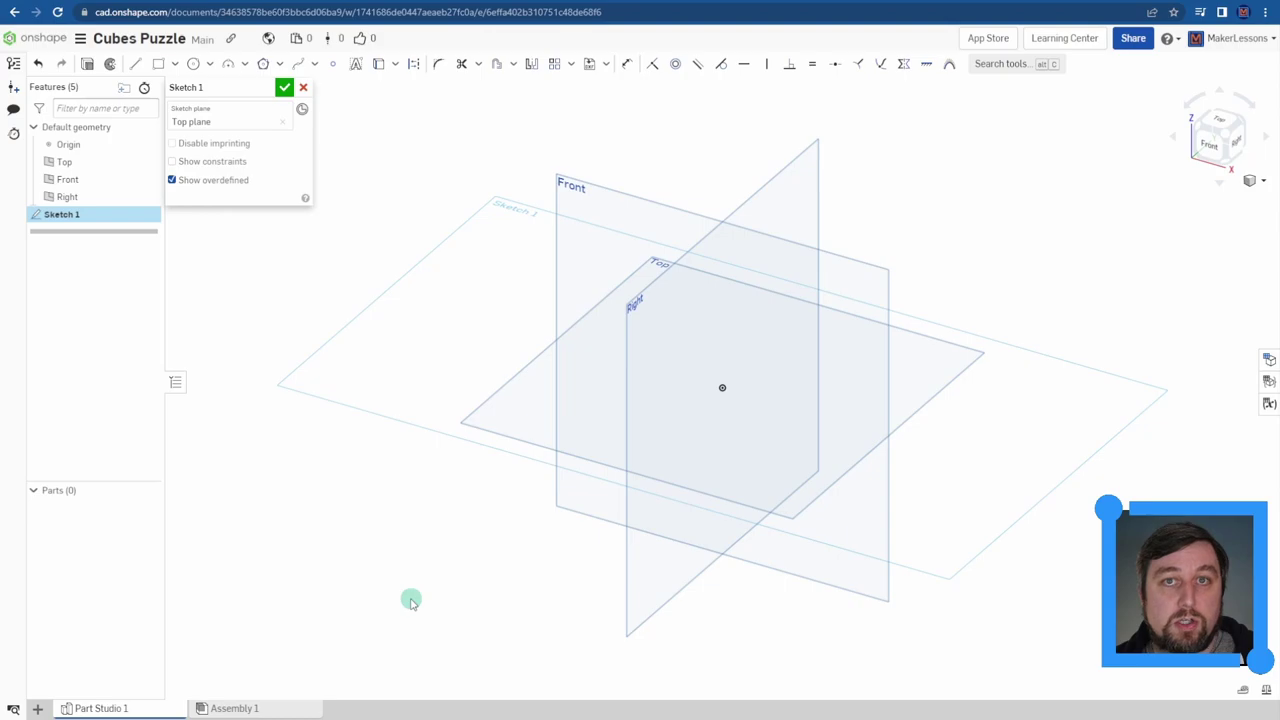
key(n)
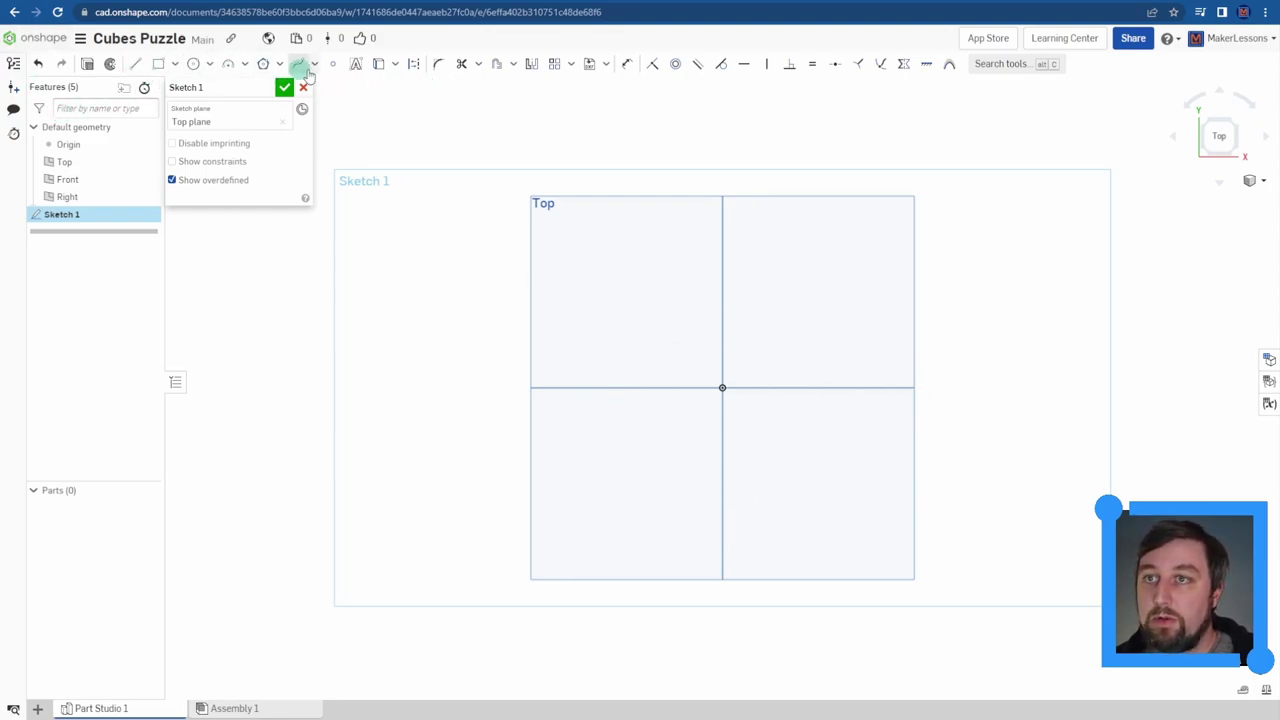
Step: Draw a center point rectangle on the origin and set its width and height to 2.25 in
click(174, 64)
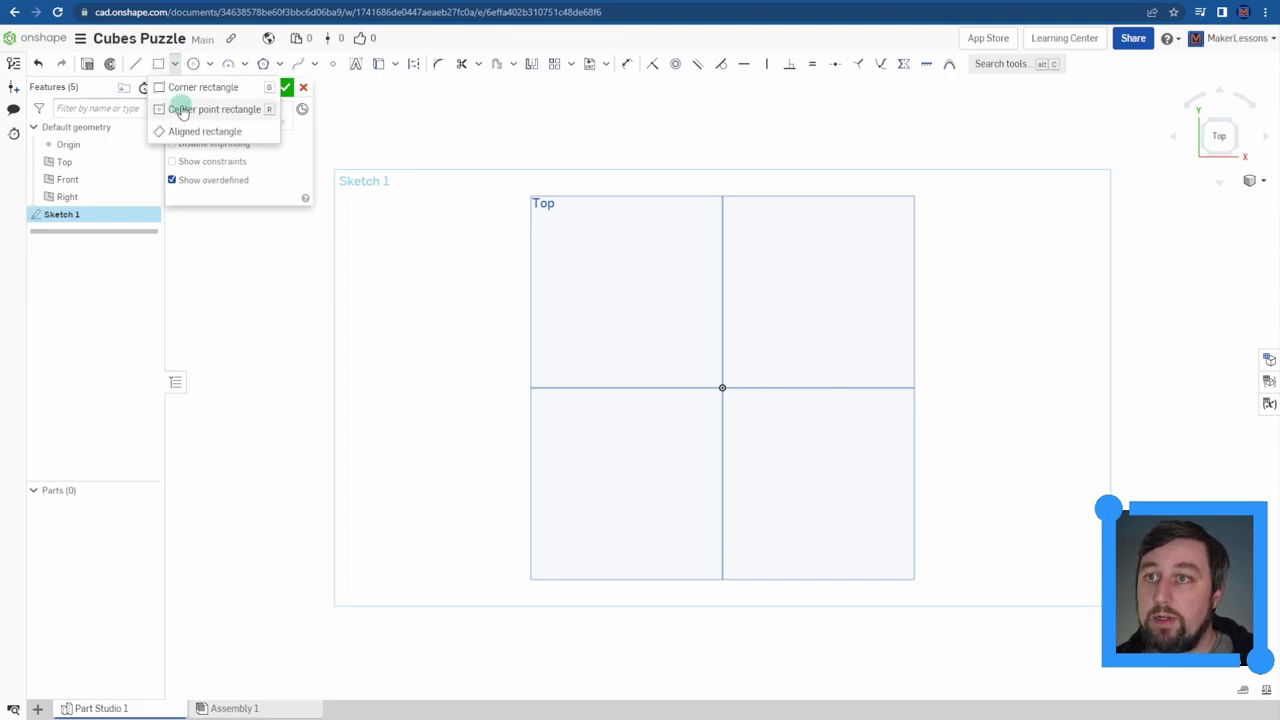
click(188, 110)
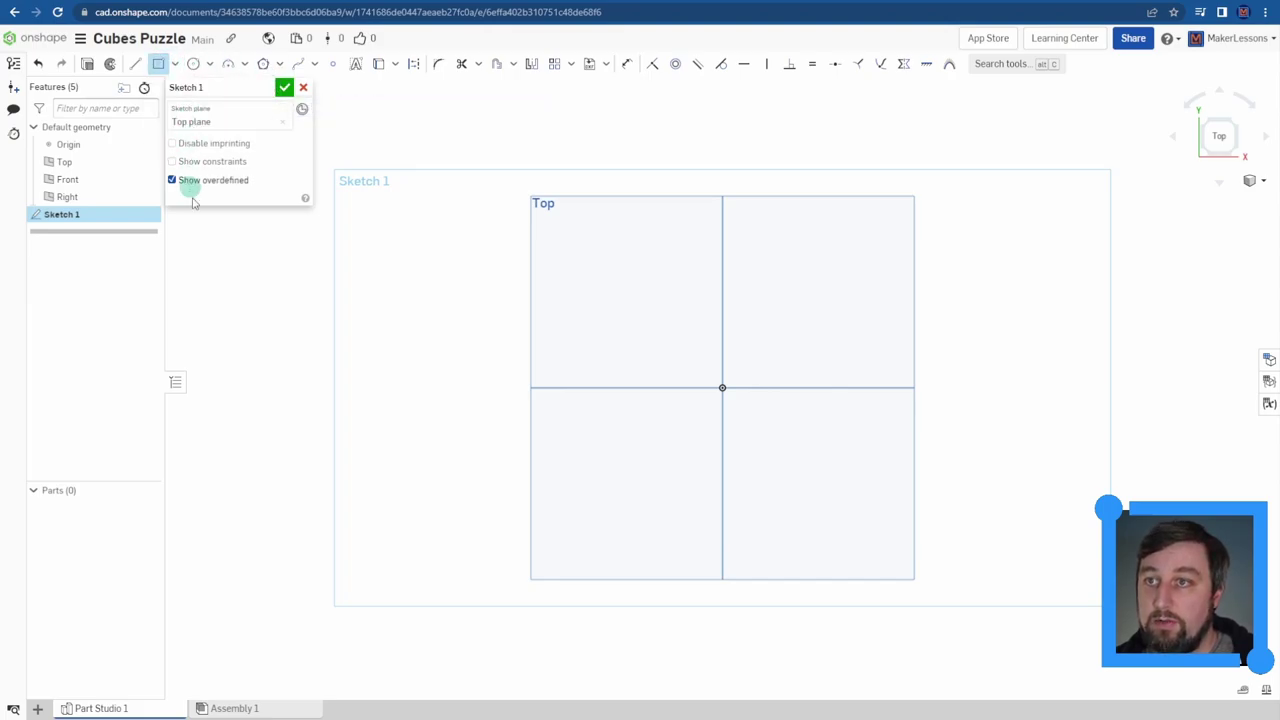
click(720, 389)
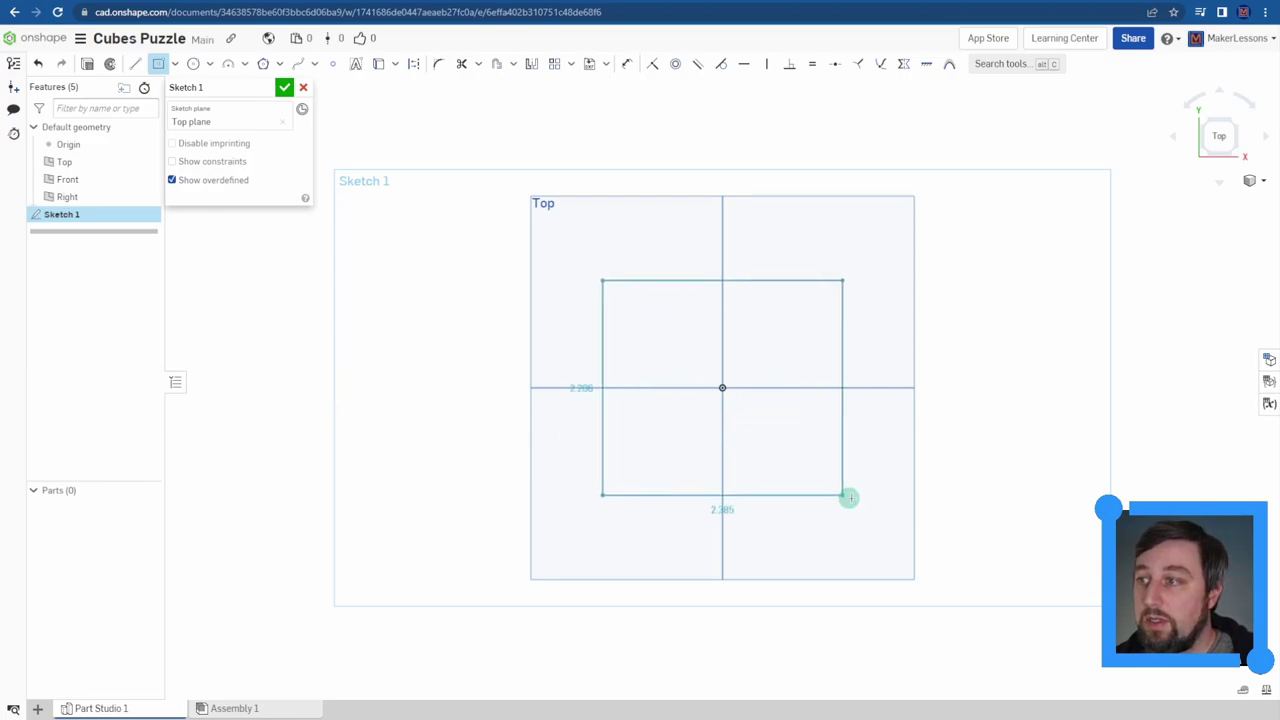
click(858, 501)
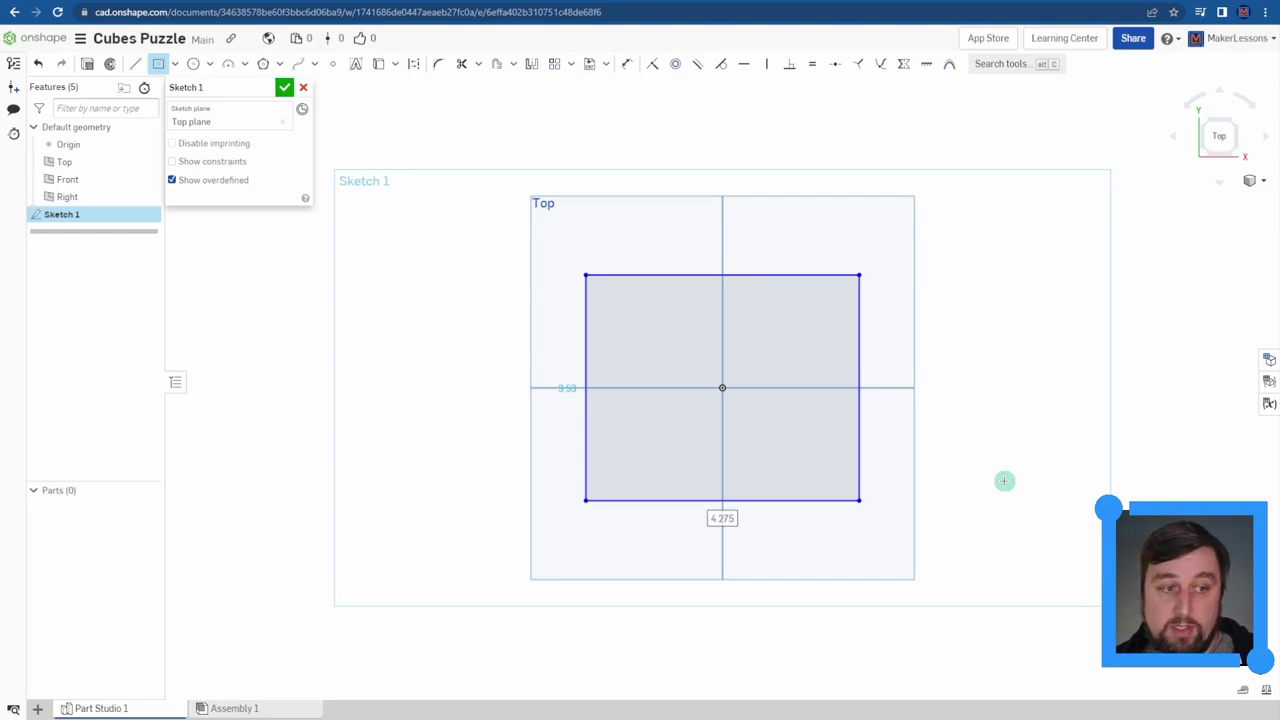
text(2.25)
key(Tab)
text(2.25)
key(Return)
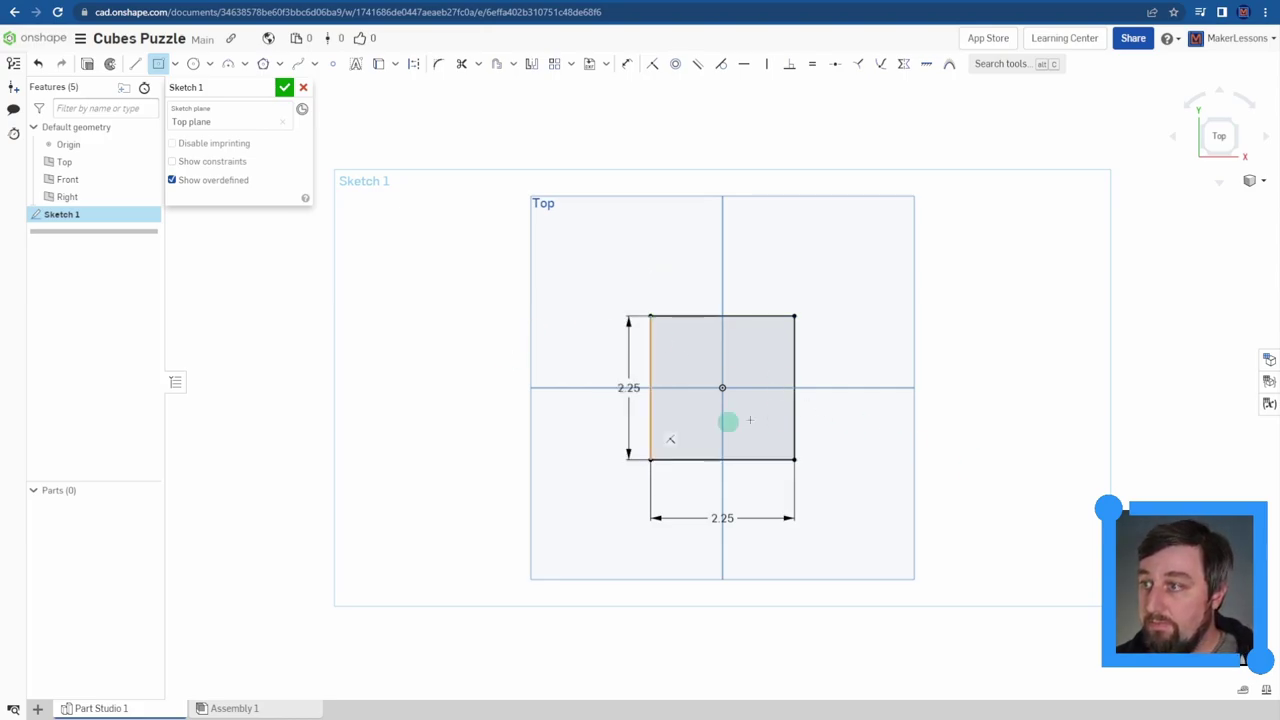
Step: Switch to the MakerLessons cubes puzzle page and examine the 3x3 grid drawing and the text on the size of each square
click(286, 1)
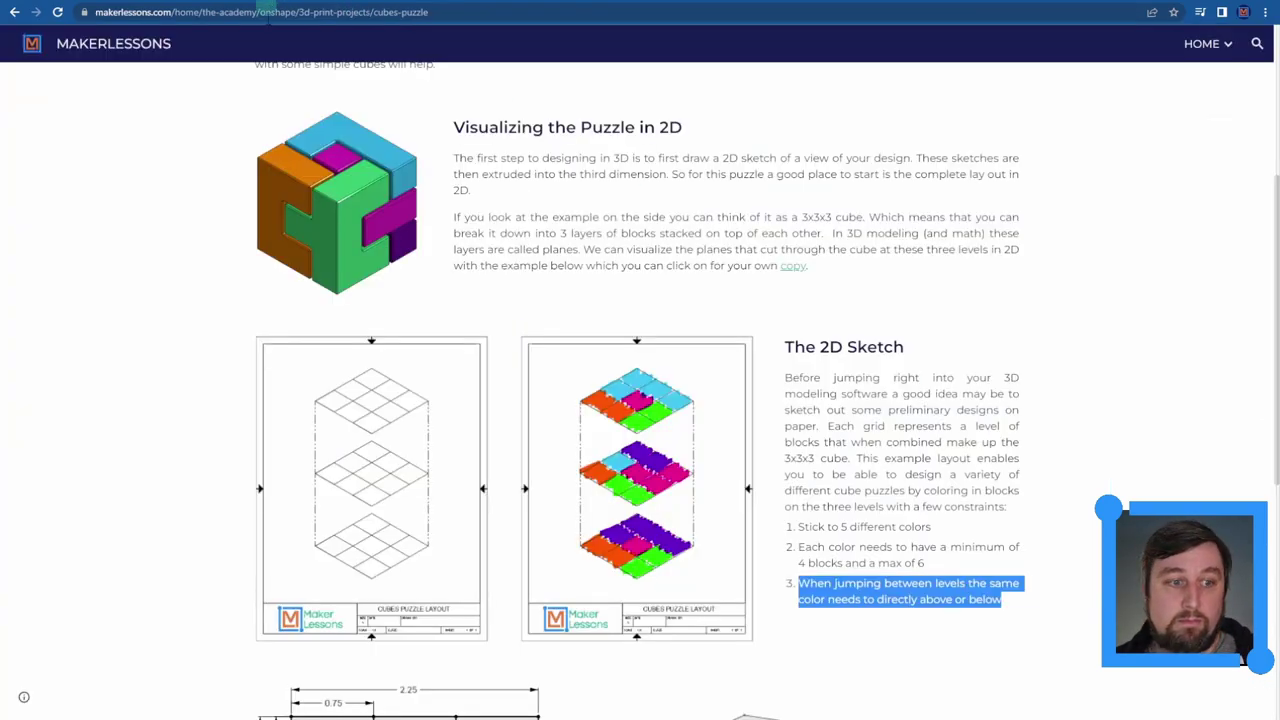
click(860, 300)
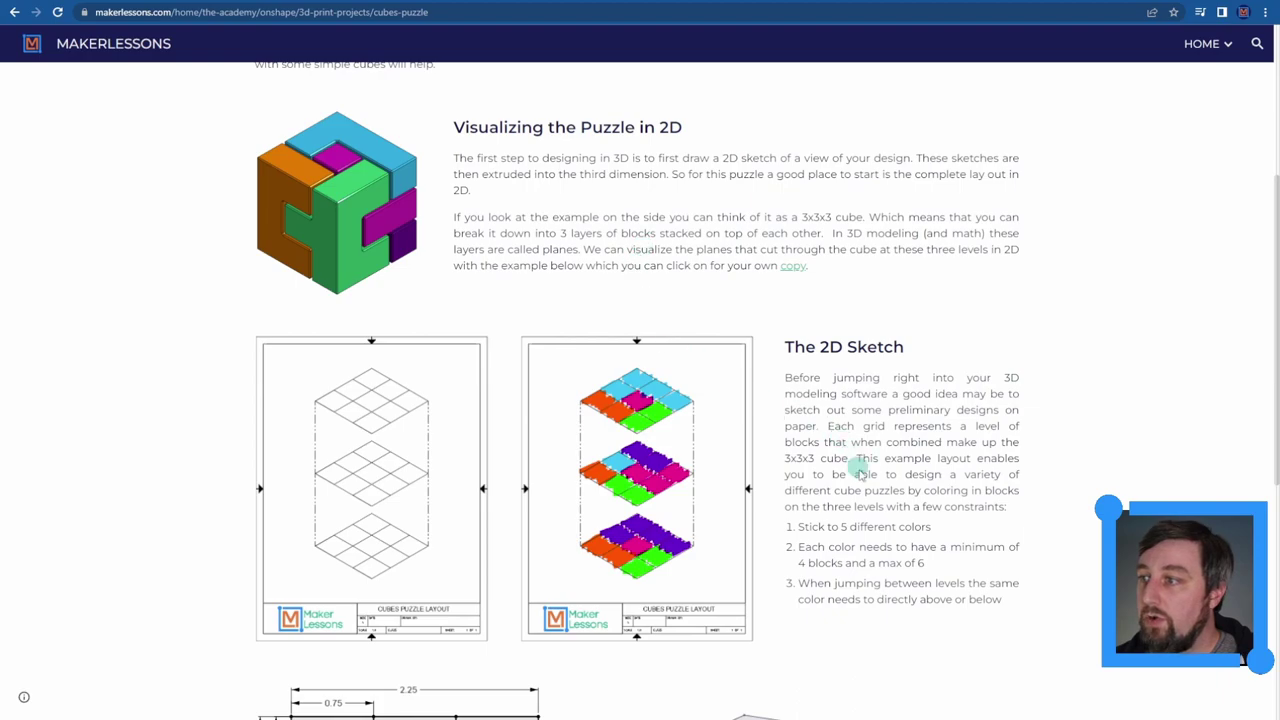
scroll(918, 384, down, 3)
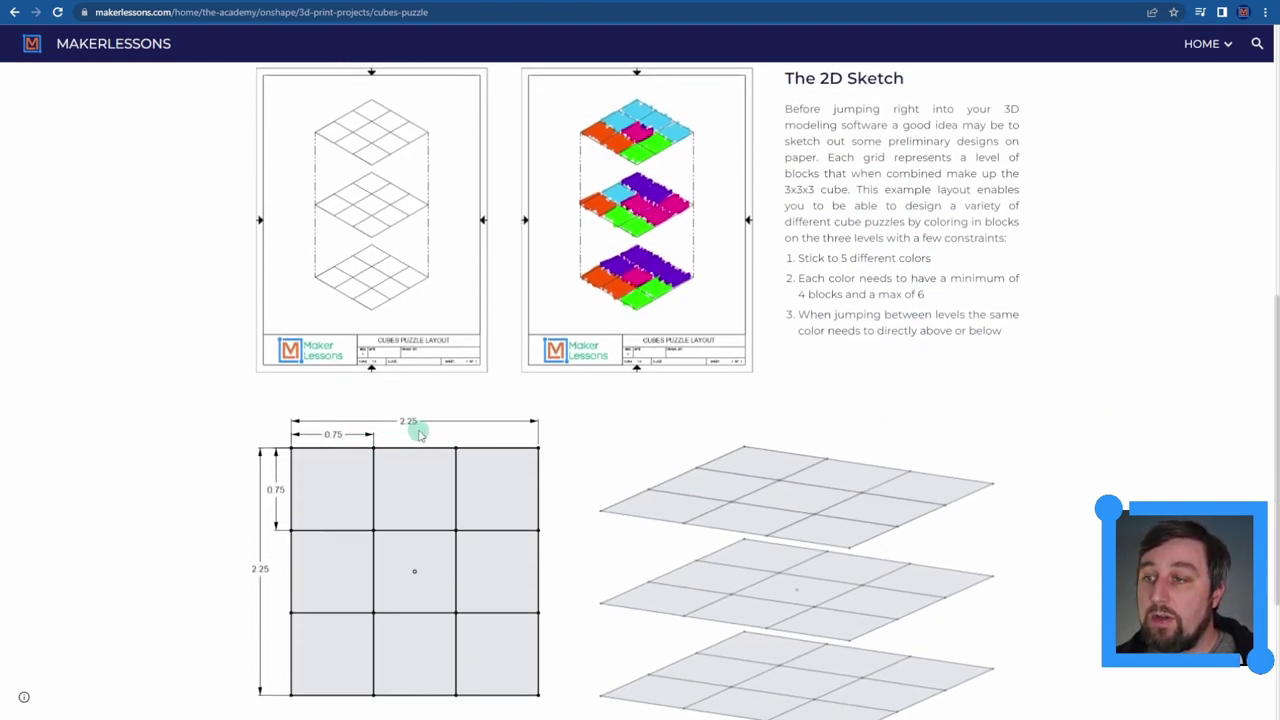
scroll(417, 429, down, 1)
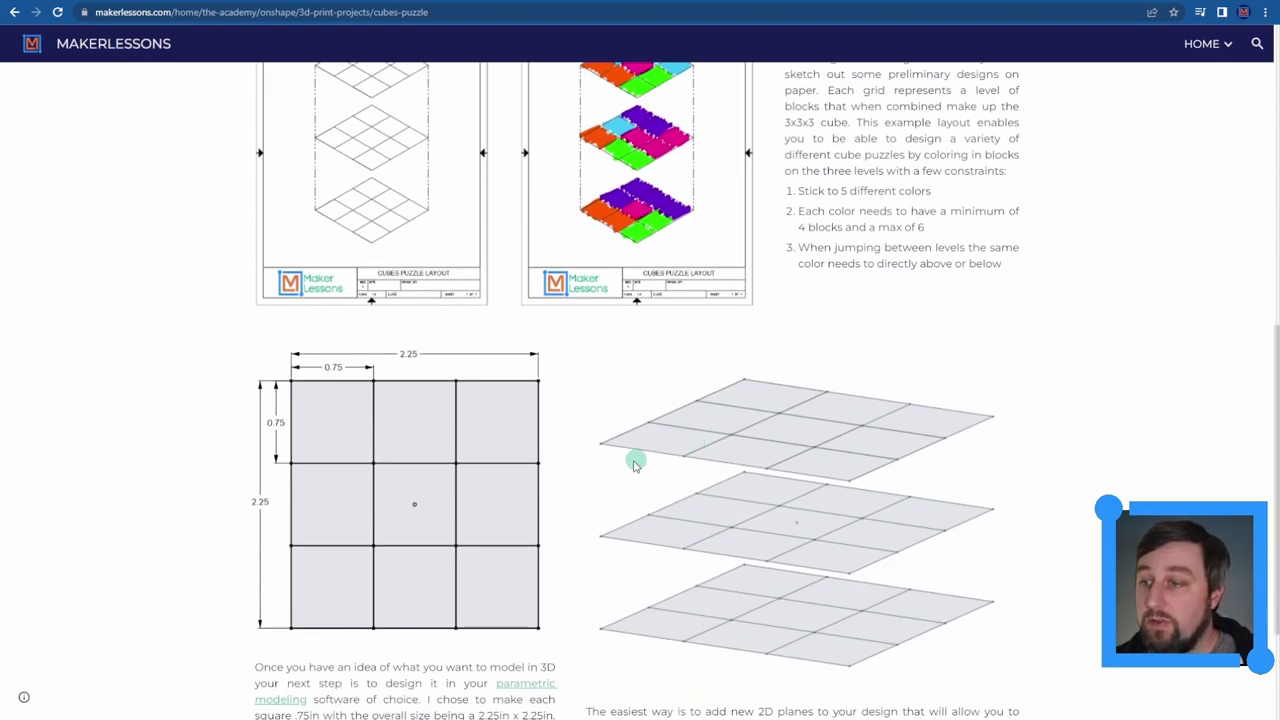
scroll(630, 480, down, 1)
drag(288, 581, 322, 582)
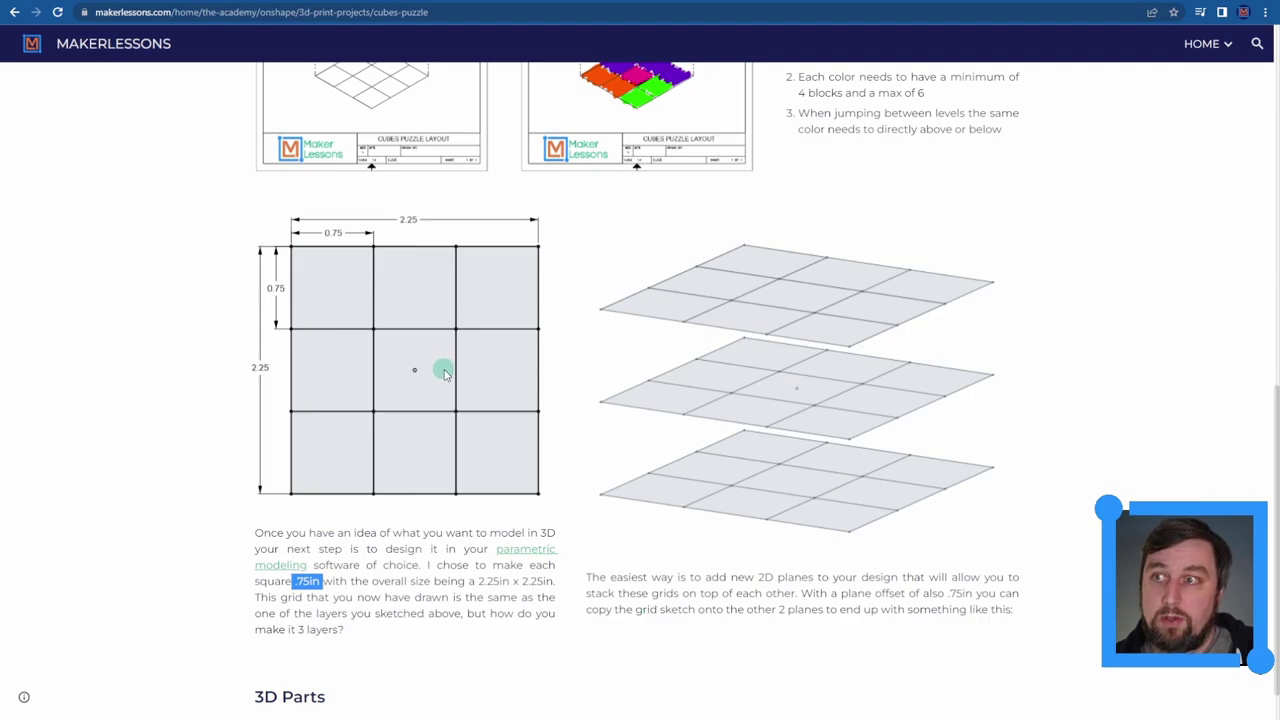
scroll(498, 427, up, 2)
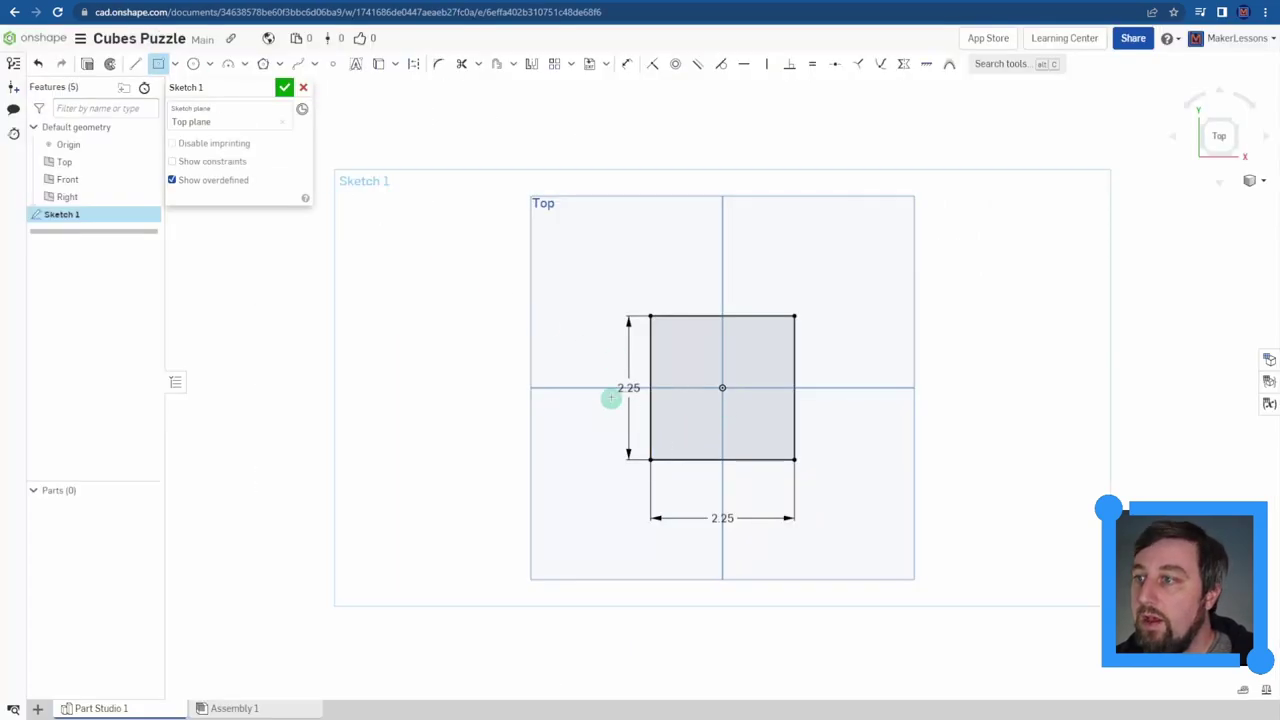
Step: Move the square's width and height dimensions closer to its edges in the Onshape sketch
scroll(736, 440, up, 6)
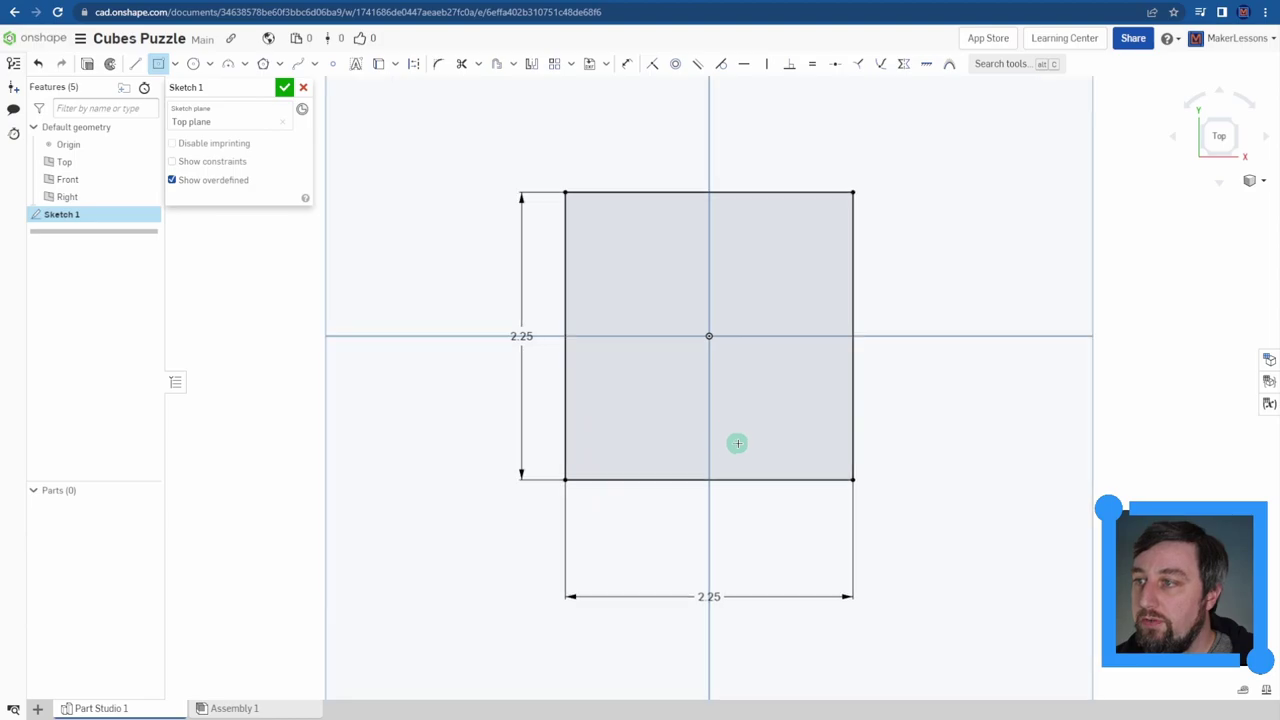
scroll(756, 350, down, 1)
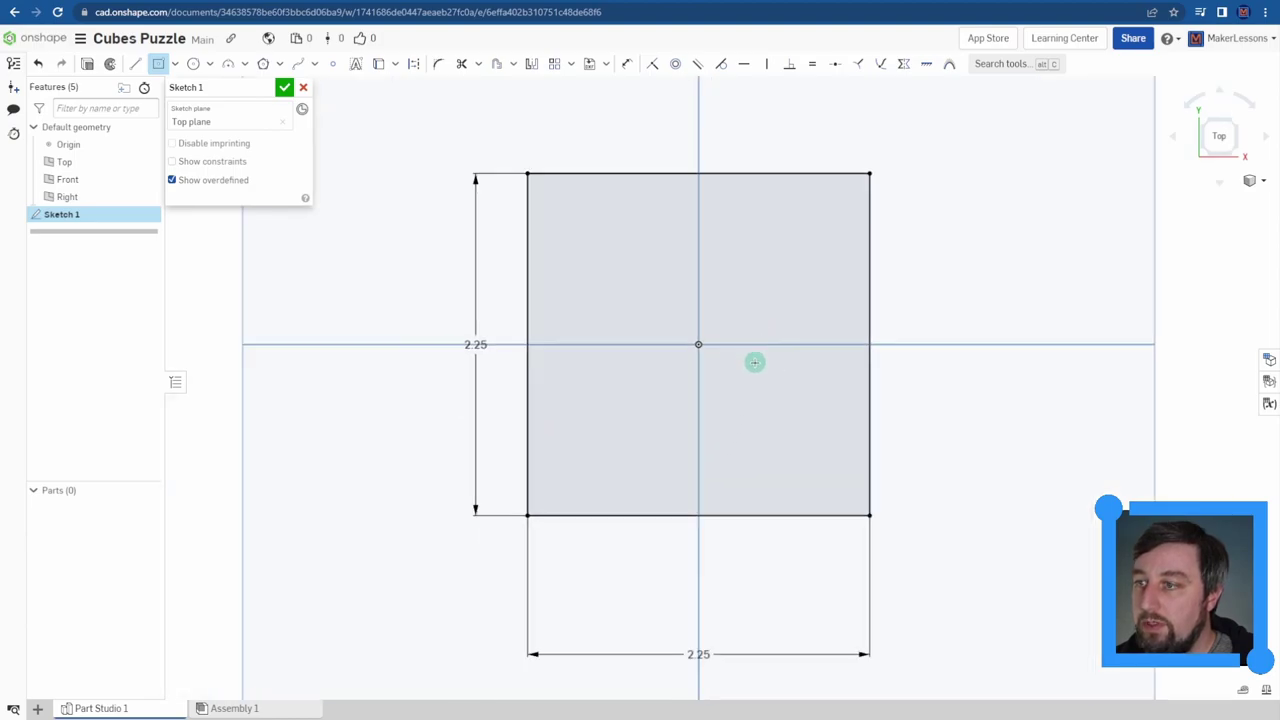
click(697, 654)
key(Escape)
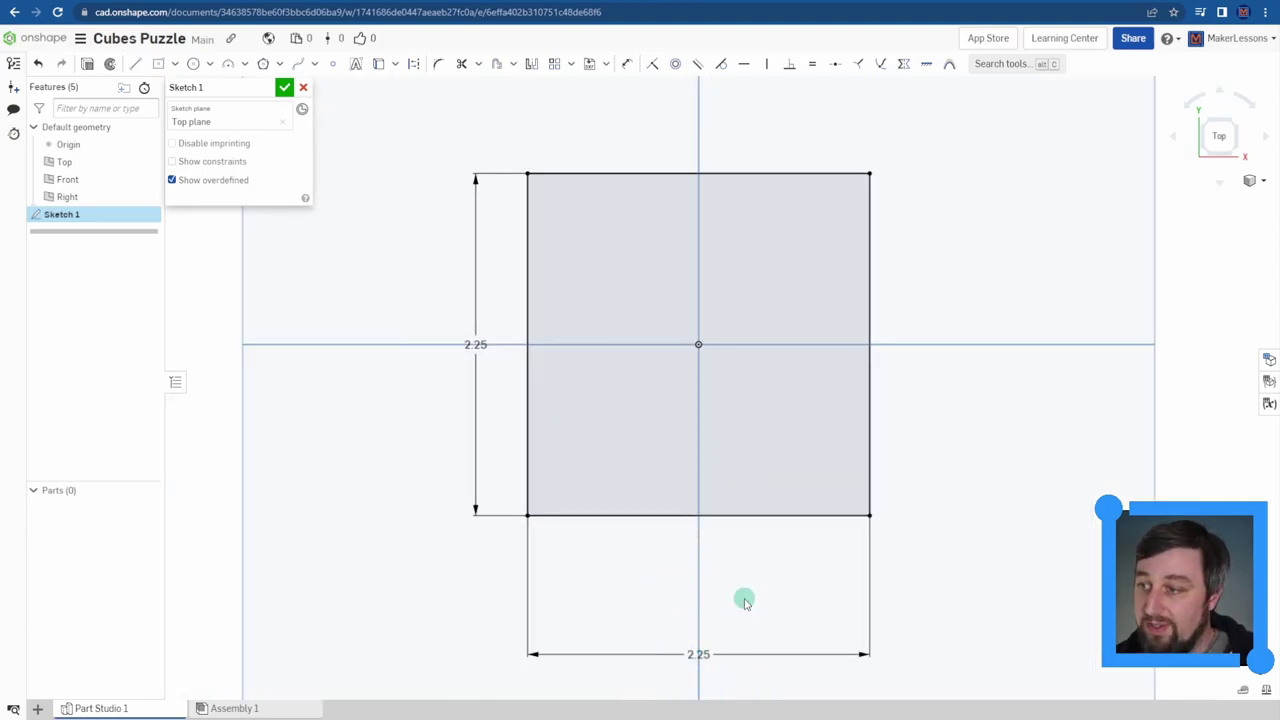
drag(697, 654, 703, 555)
double_click(703, 555)
mouse_move(474, 346)
mouse_down()
mouse_move(491, 332)
mouse_move(495, 344)
mouse_up()
click(971, 537)
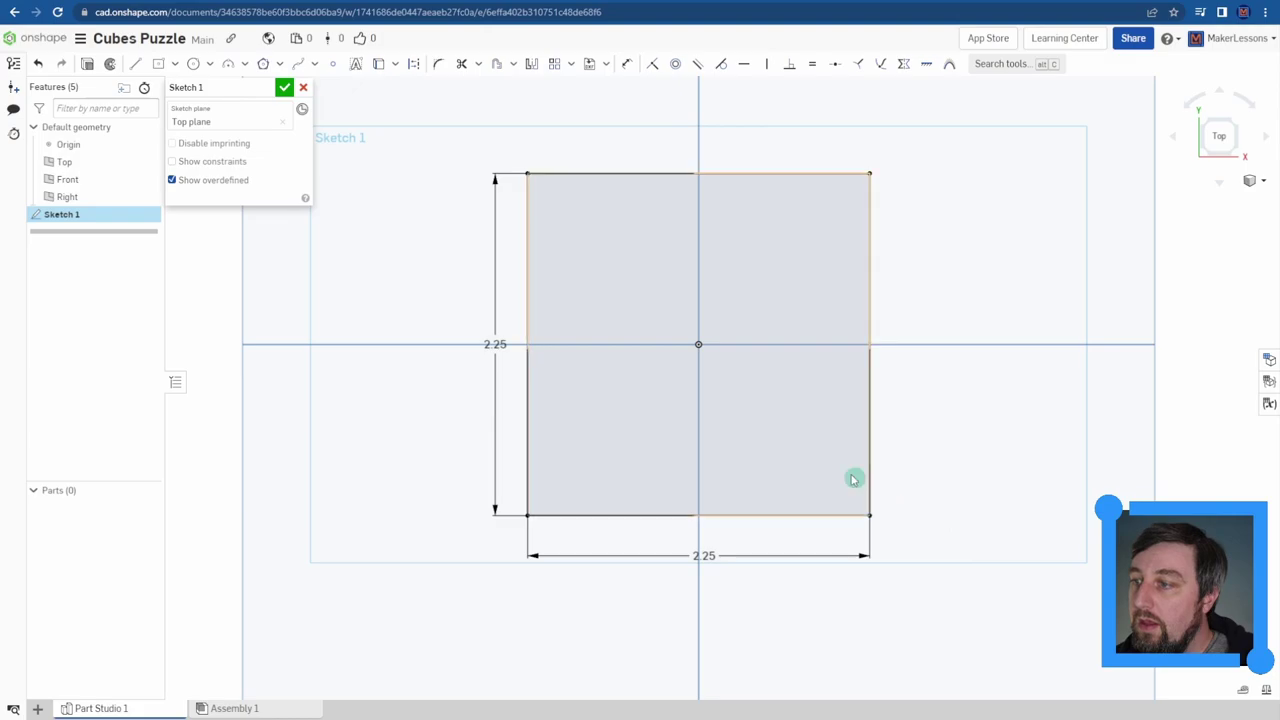
Step: Draw a vertical line about 2.25 in long from the square's top edge to its bottom edge, near the left side
scroll(705, 348, up, 1)
scroll(790, 357, up, 1)
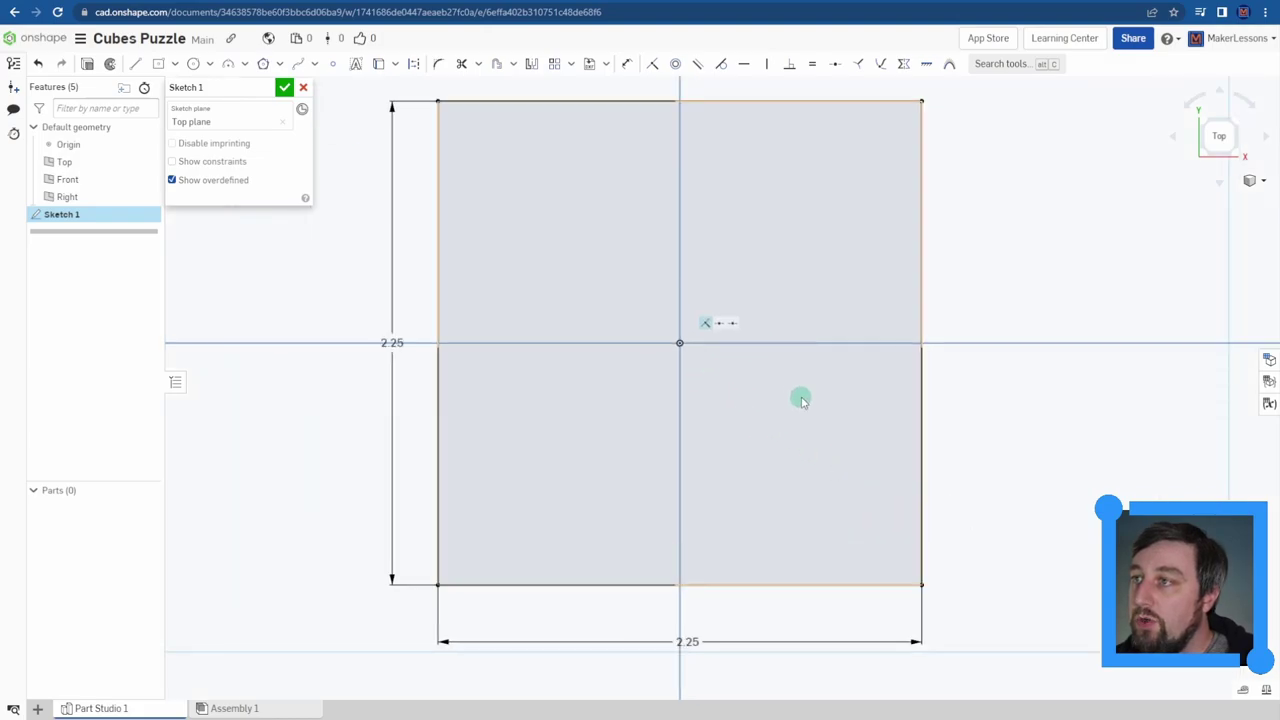
middle_drag(789, 420, 771, 434)
key(Escape)
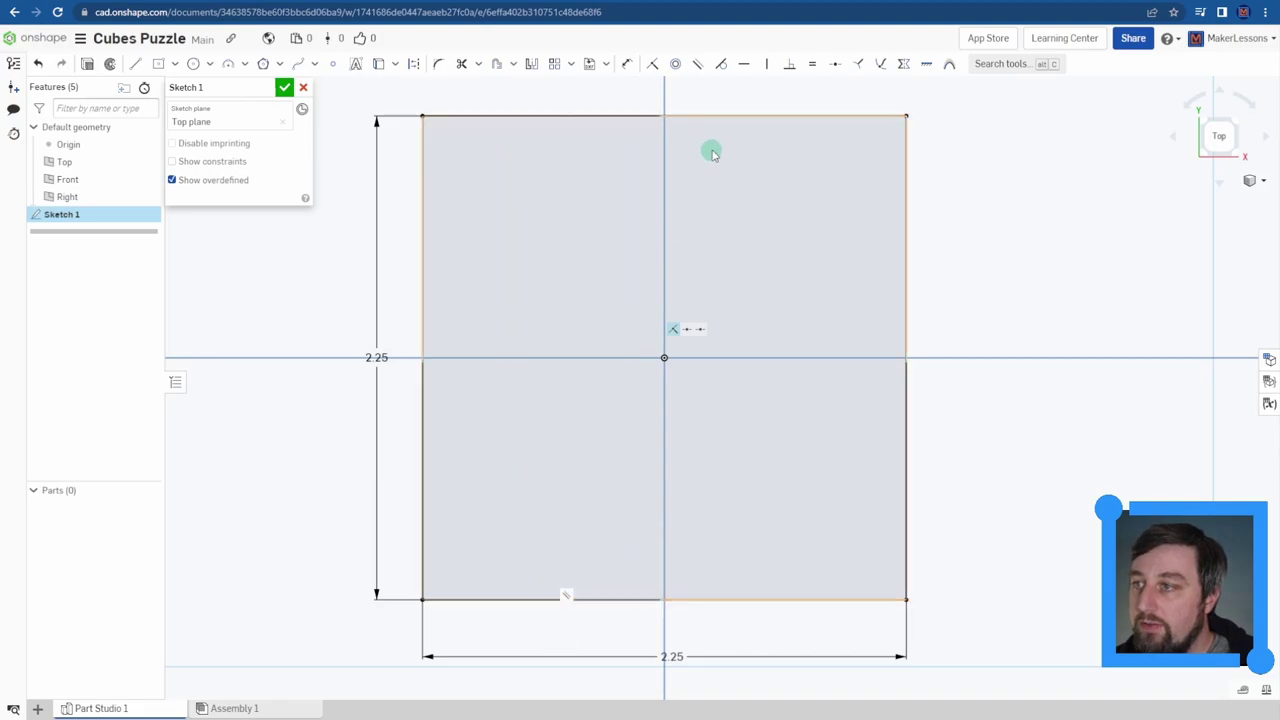
click(408, 3)
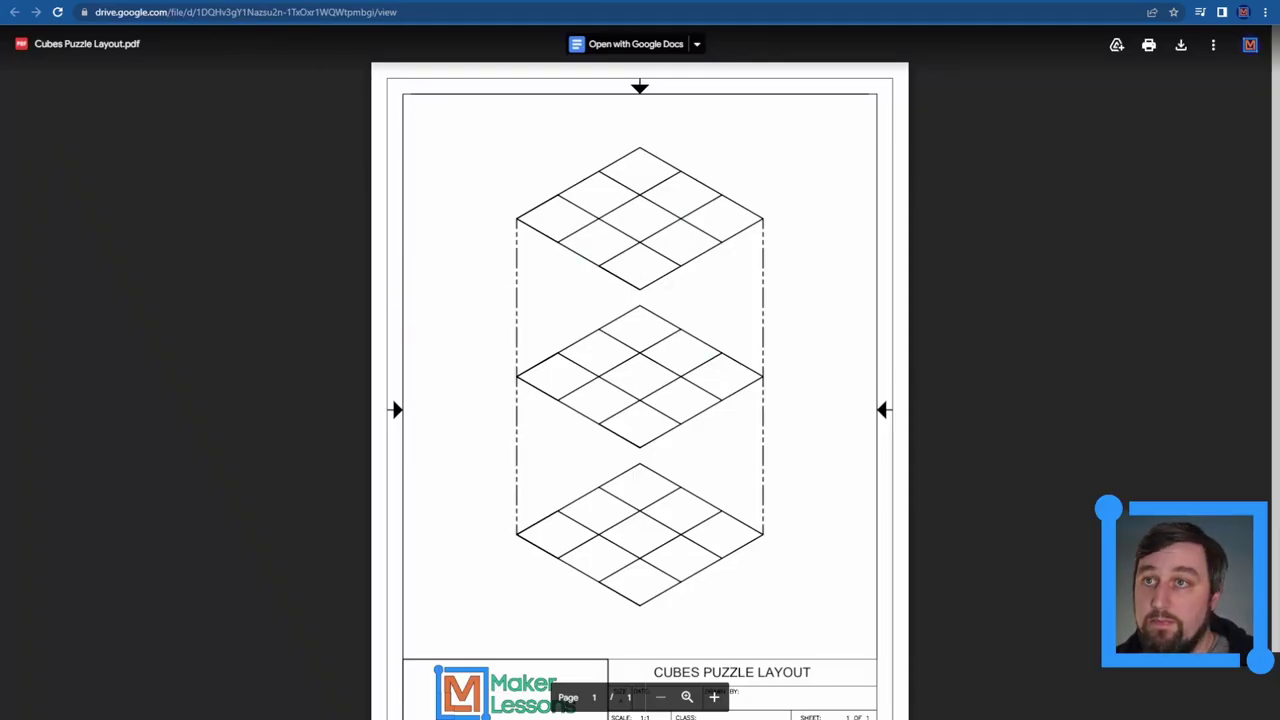
key(ctrl+shift+Tab)
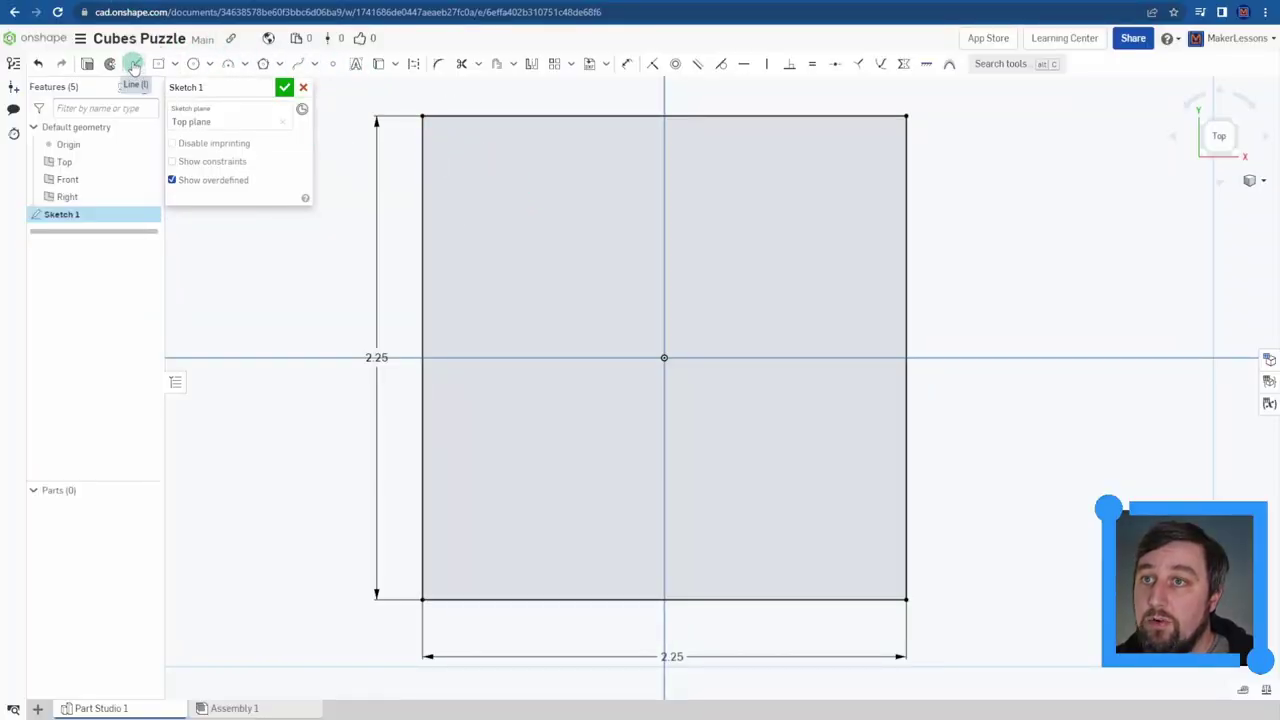
click(135, 64)
click(498, 117)
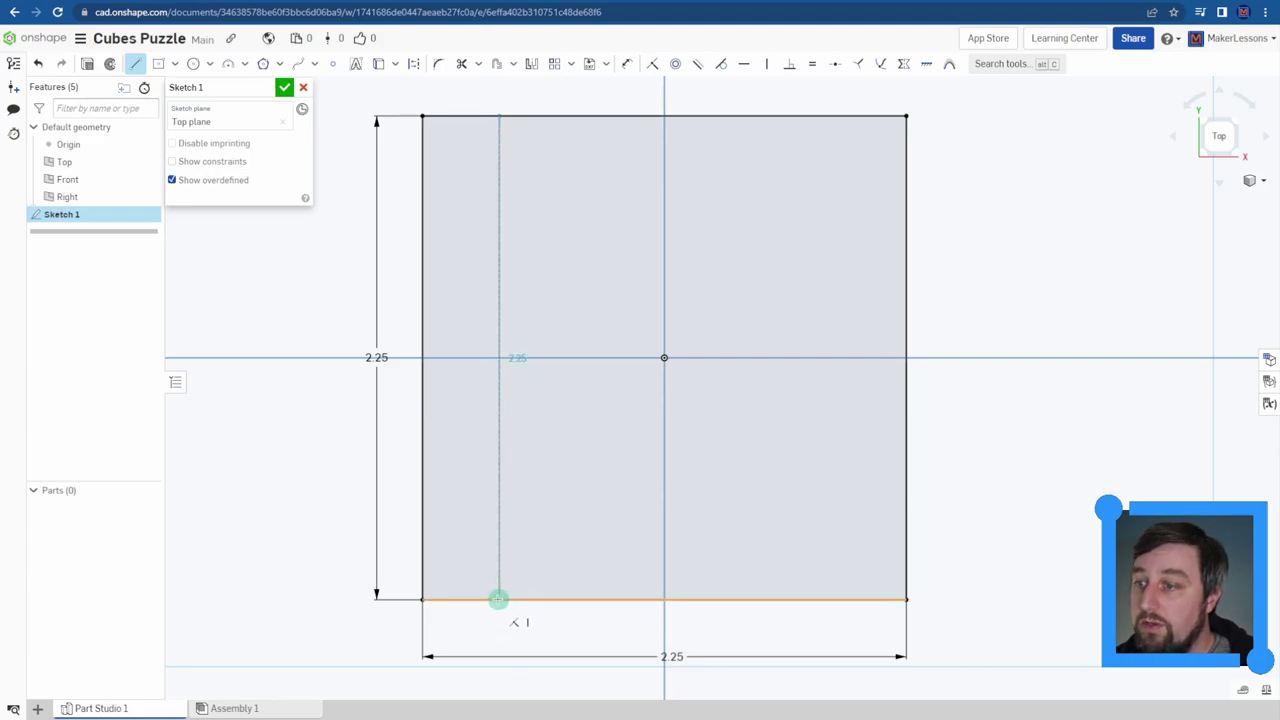
click(498, 598)
key(Escape)
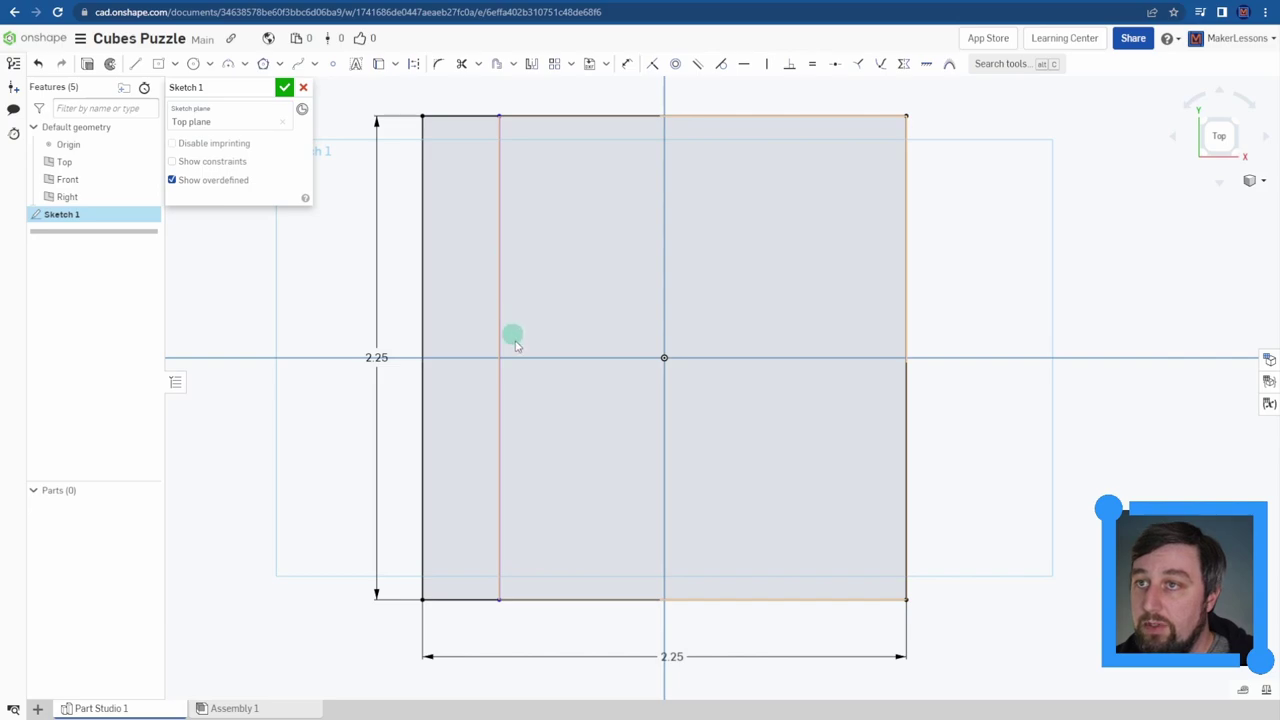
click(499, 140)
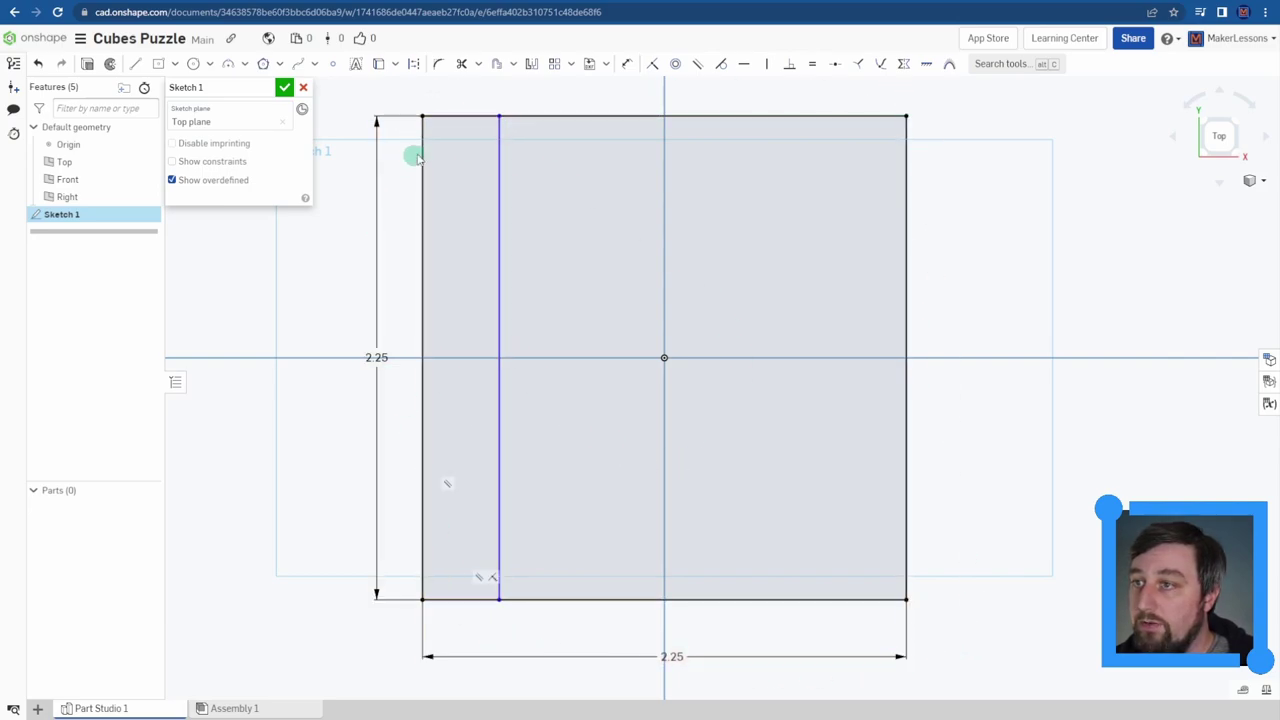
Step: Draw a second vertical line from the top edge to the bottom edge, in the right half of the square
click(135, 63)
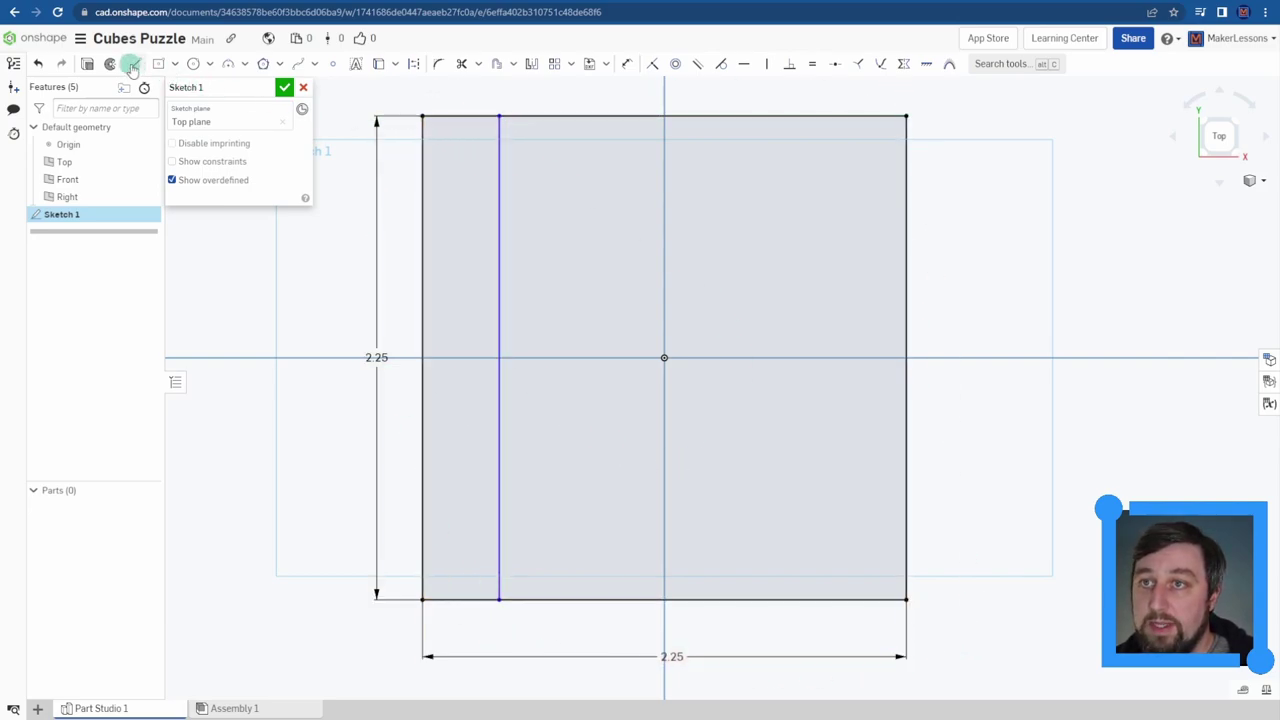
click(748, 114)
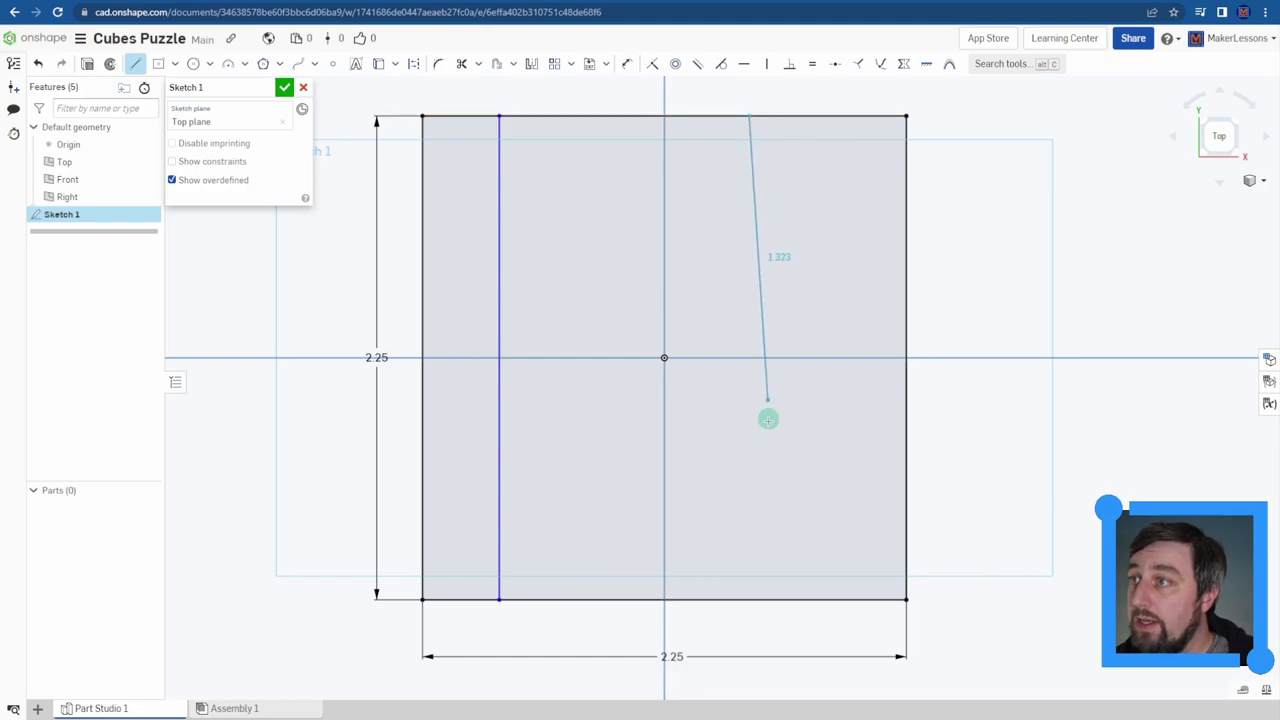
click(747, 597)
key(Escape)
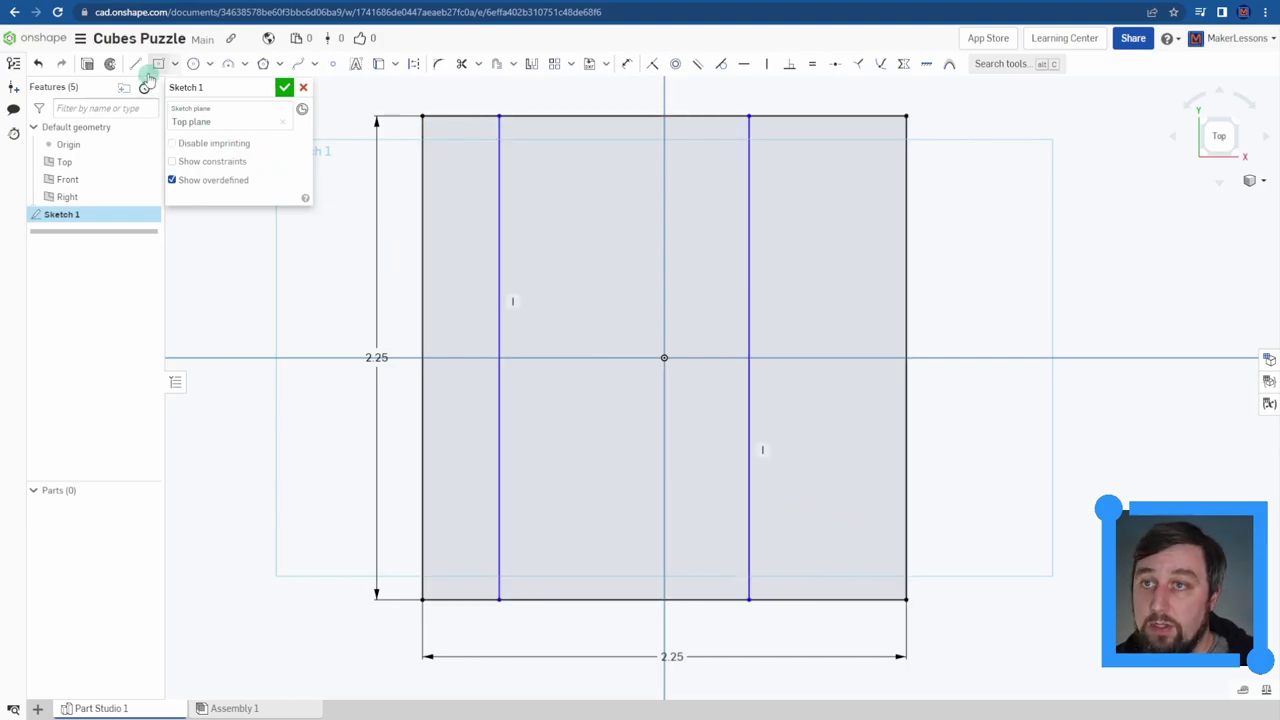
key(s)
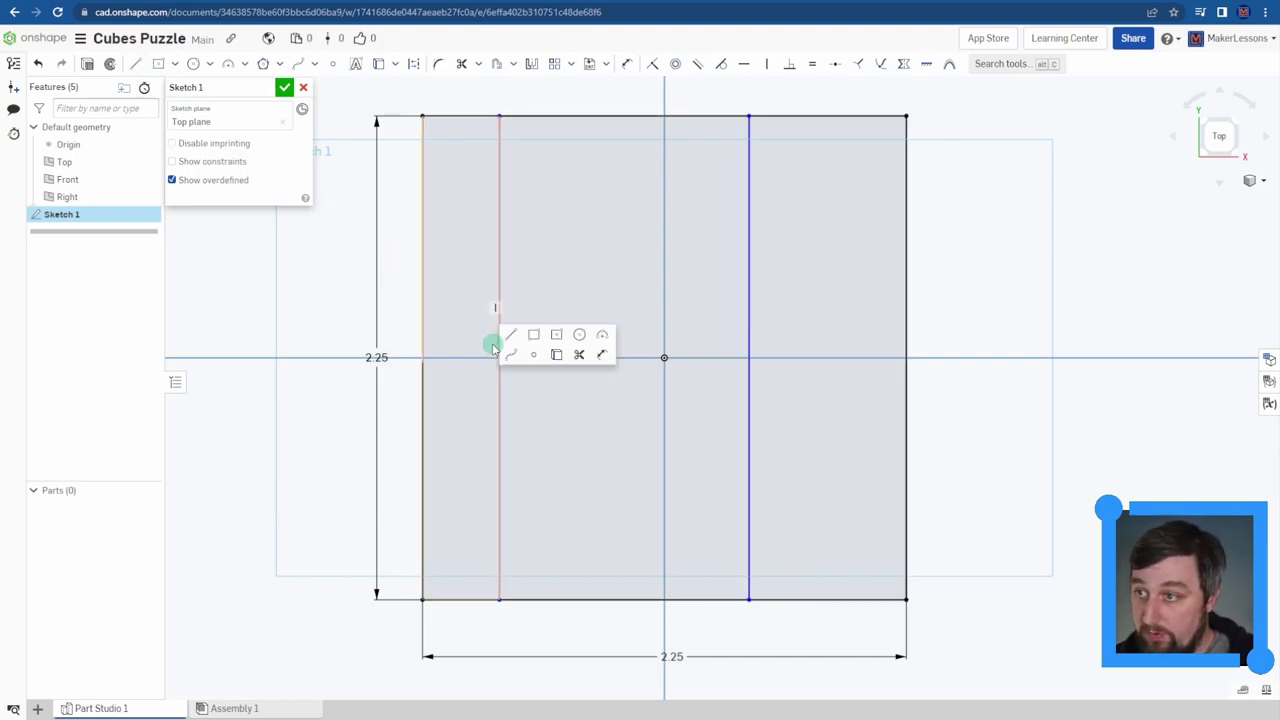
click(514, 338)
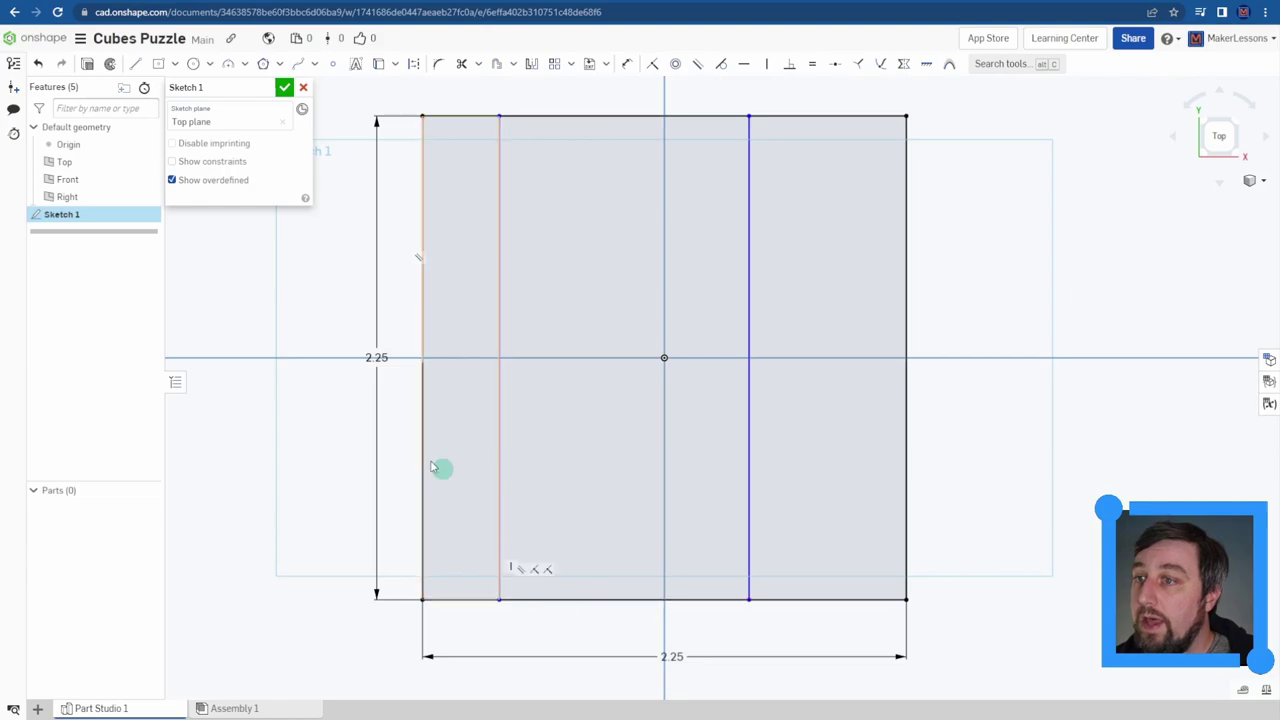
Step: Change the square's height dimension to 3 in and back to 2.25 in
double_click(377, 359)
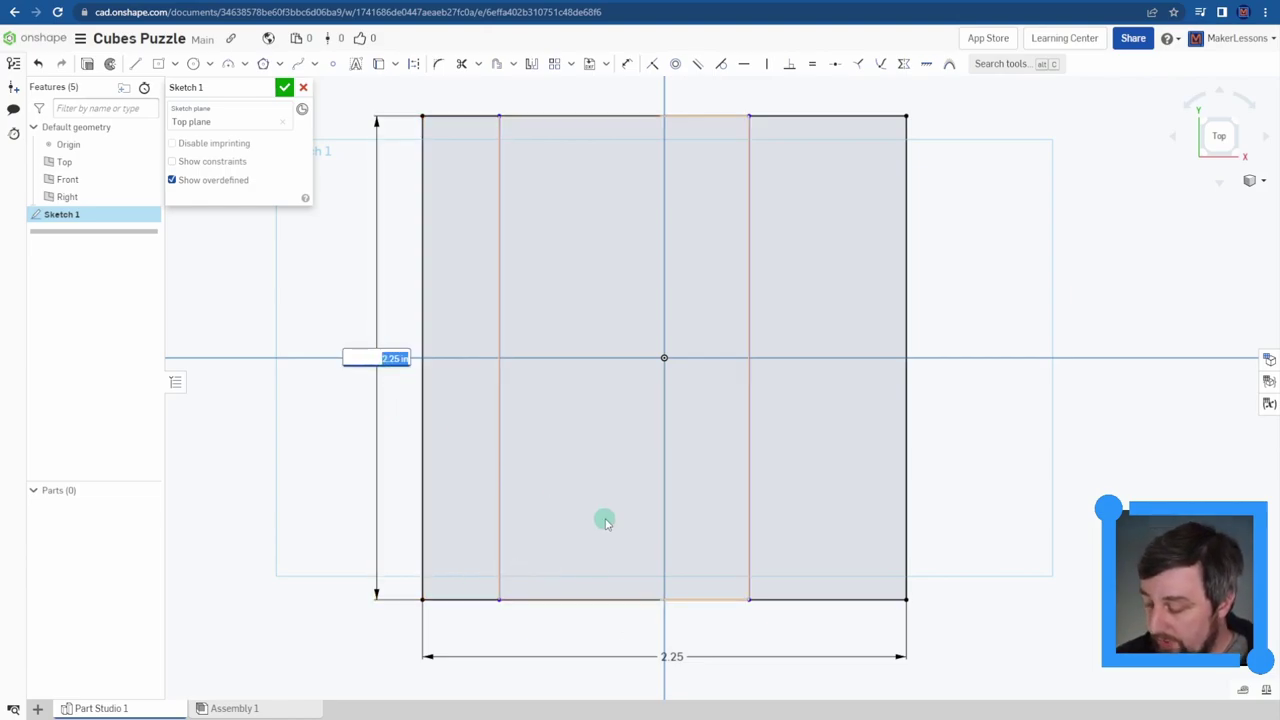
text(3)
key(Return)
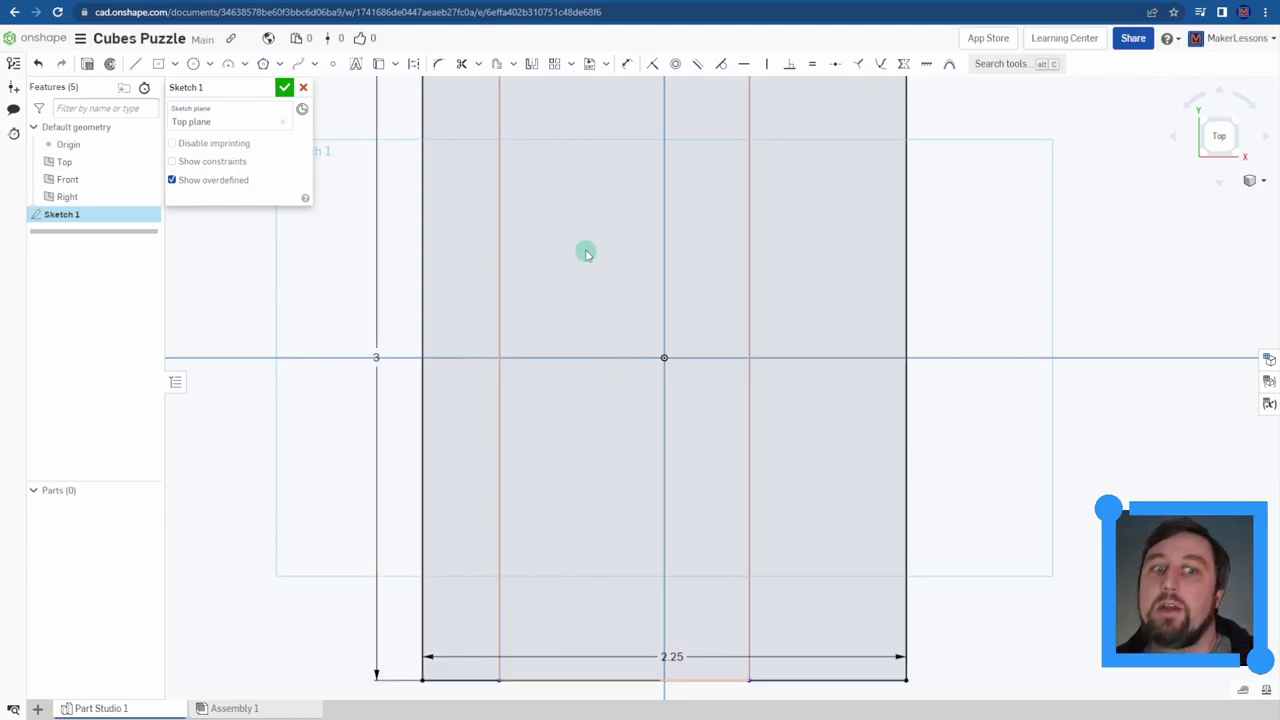
double_click(372, 357)
text(2.25)
key(Return)
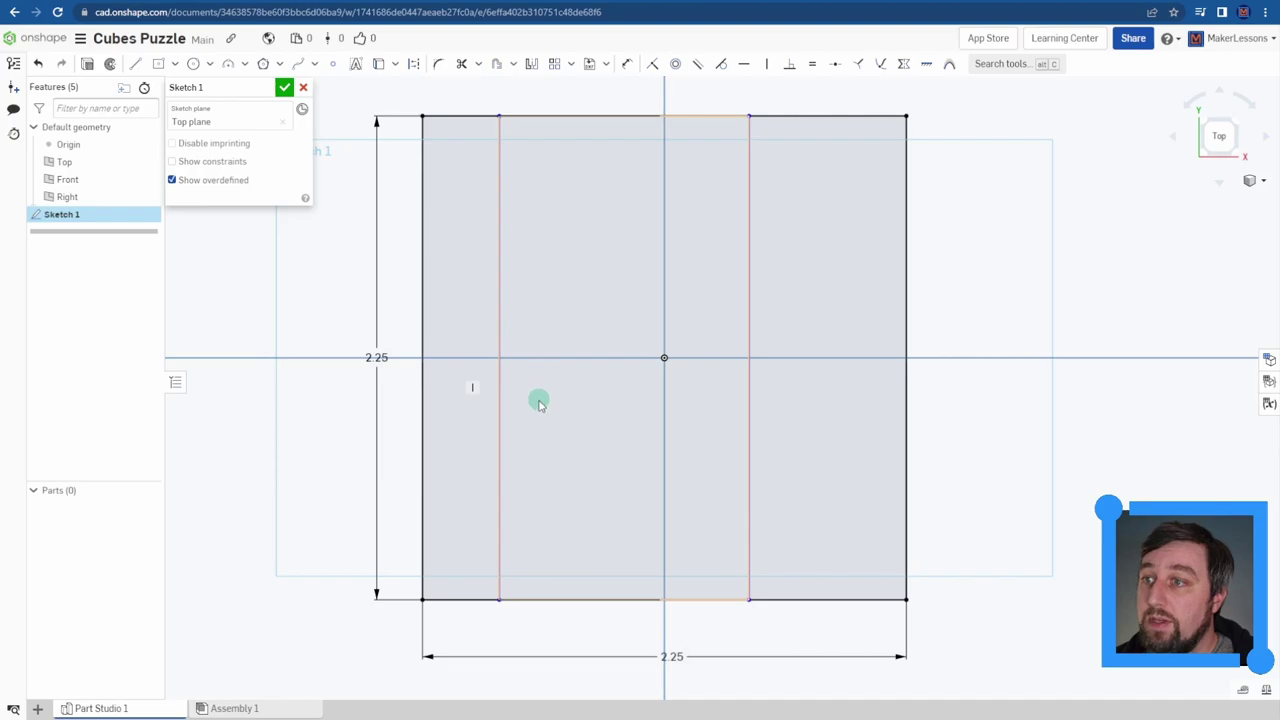
Step: Show the sketch constraints and dimension the first vertical line 0.75 in from the square's left edge
click(626, 64)
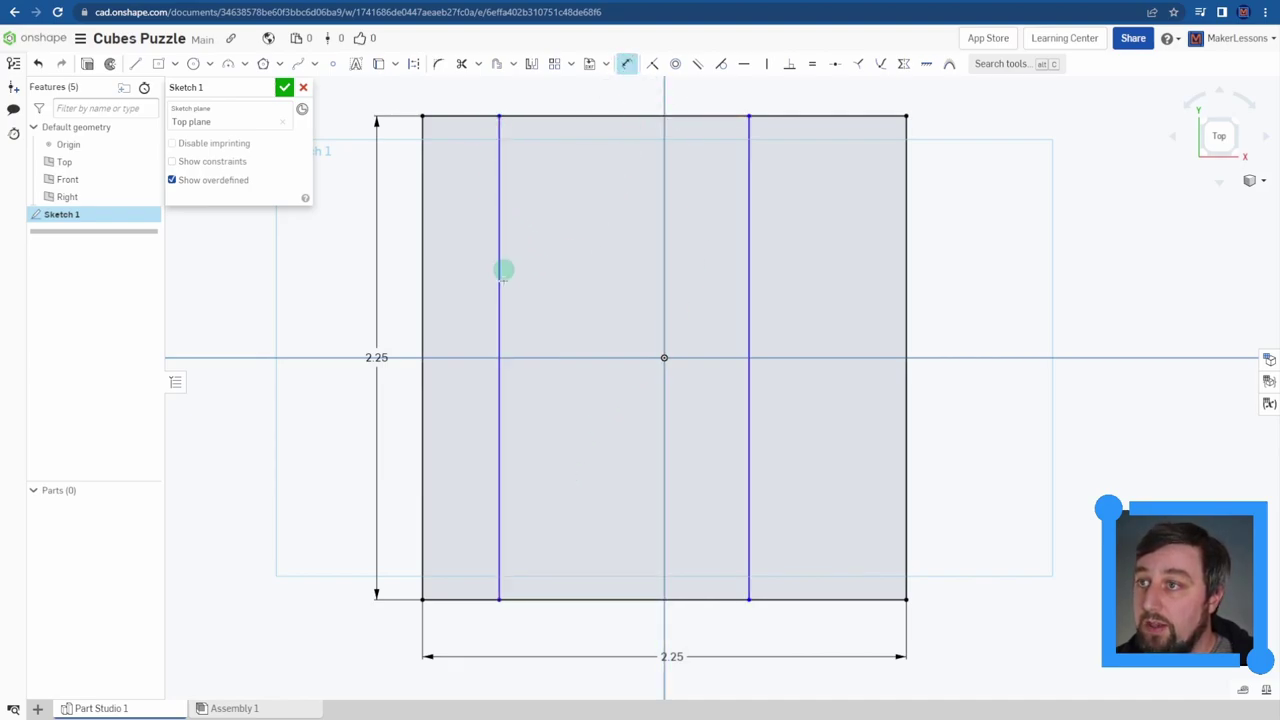
click(212, 161)
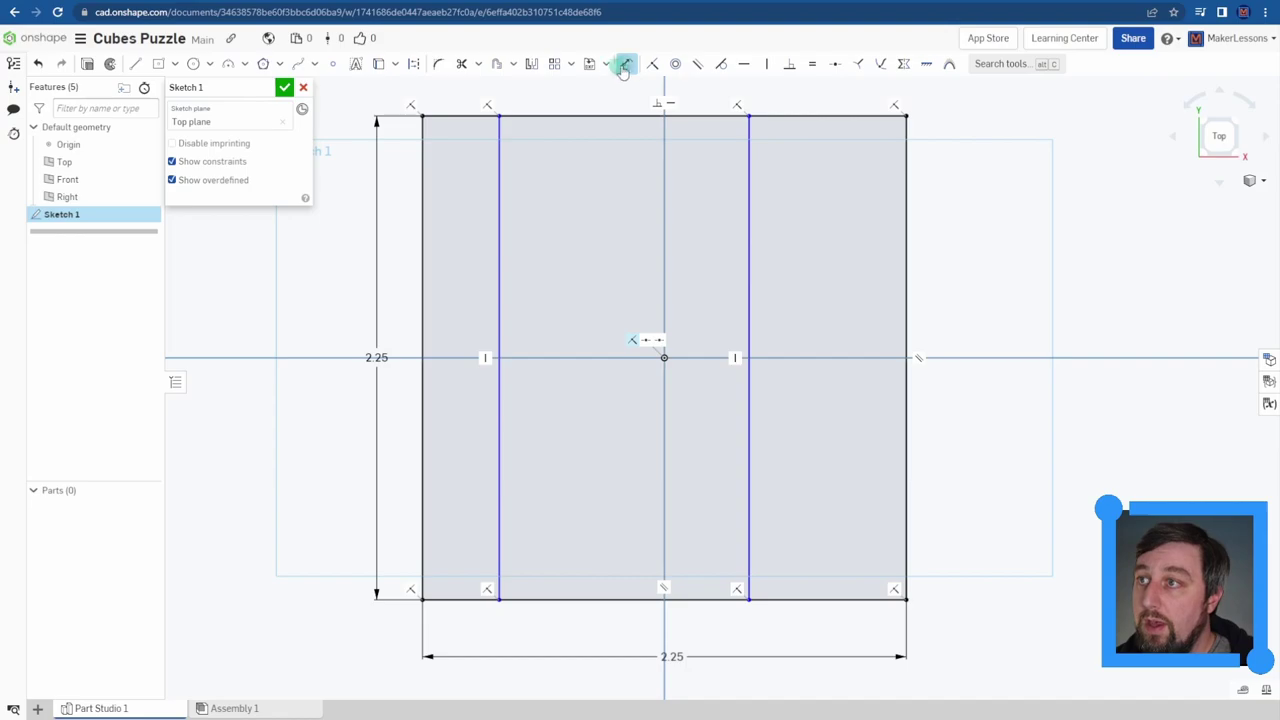
click(499, 163)
click(423, 171)
mouse_move(451, 89)
middle_down()
mouse_move(447, 171)
mouse_move(471, 205)
middle_up()
click(471, 203)
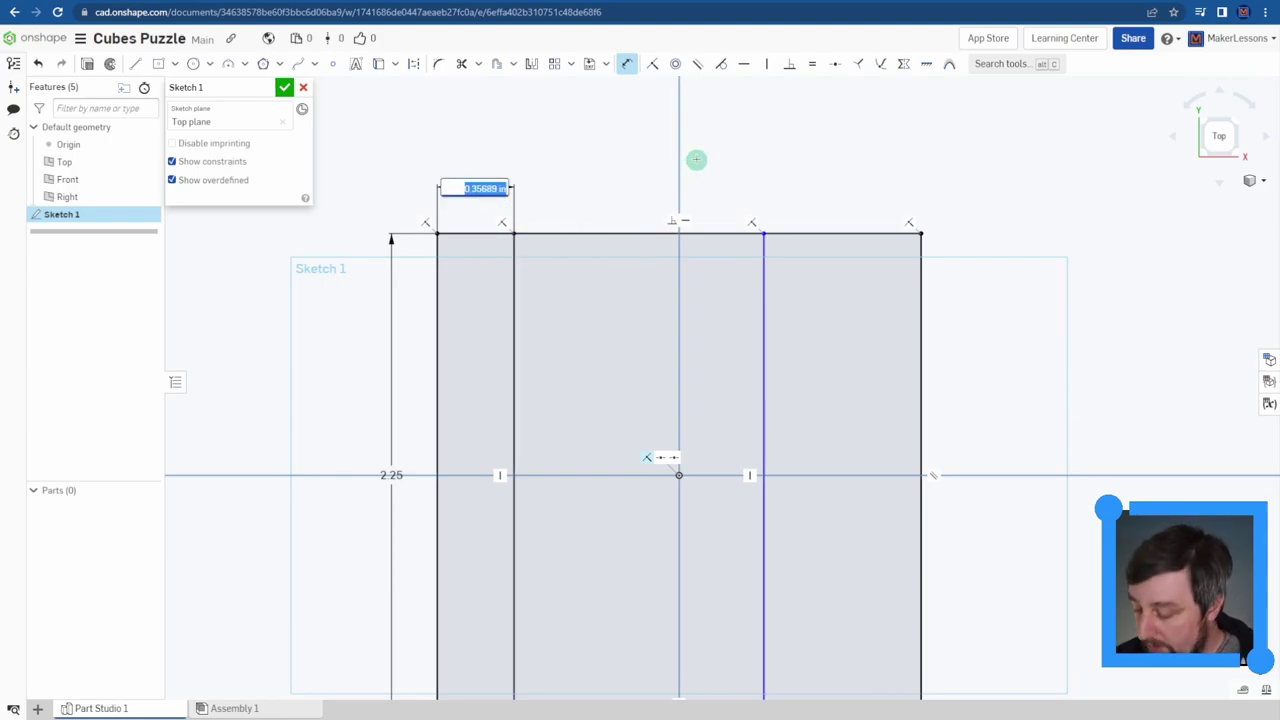
text(.75)
key(Return)
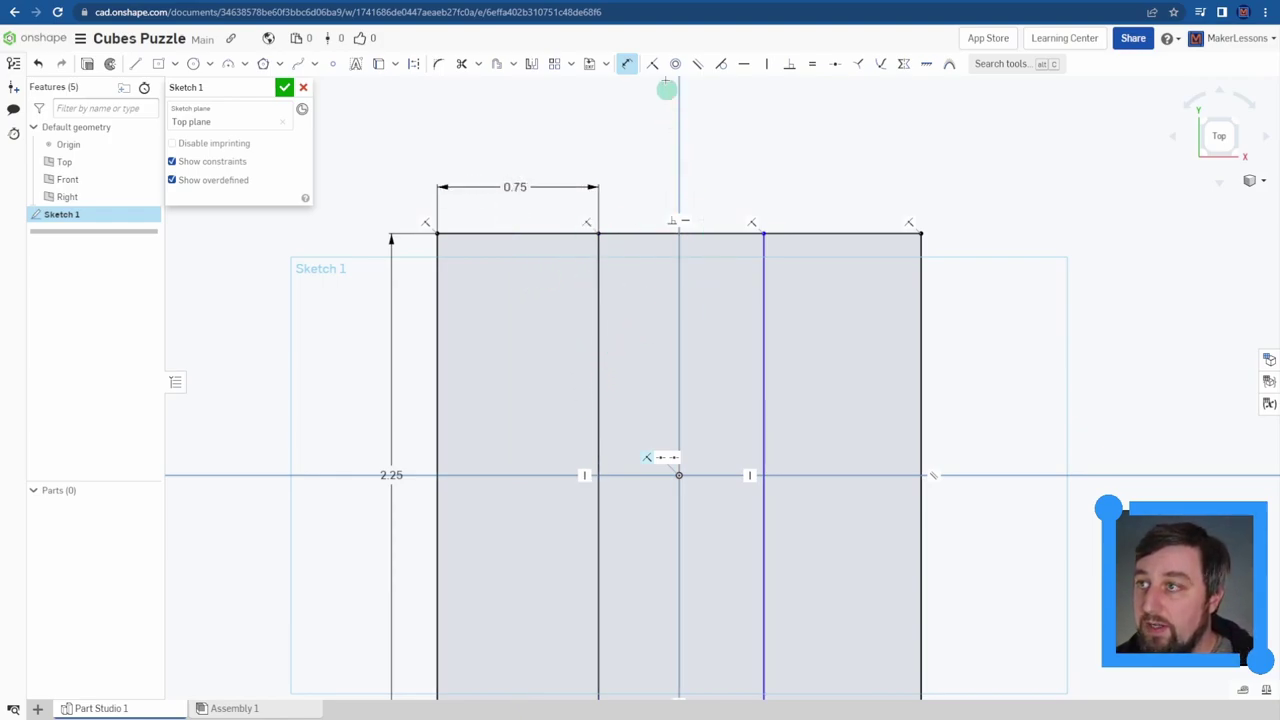
Step: Dimension the spacing between the two vertical lines to 0.75 in, above the square's top edge
click(596, 262)
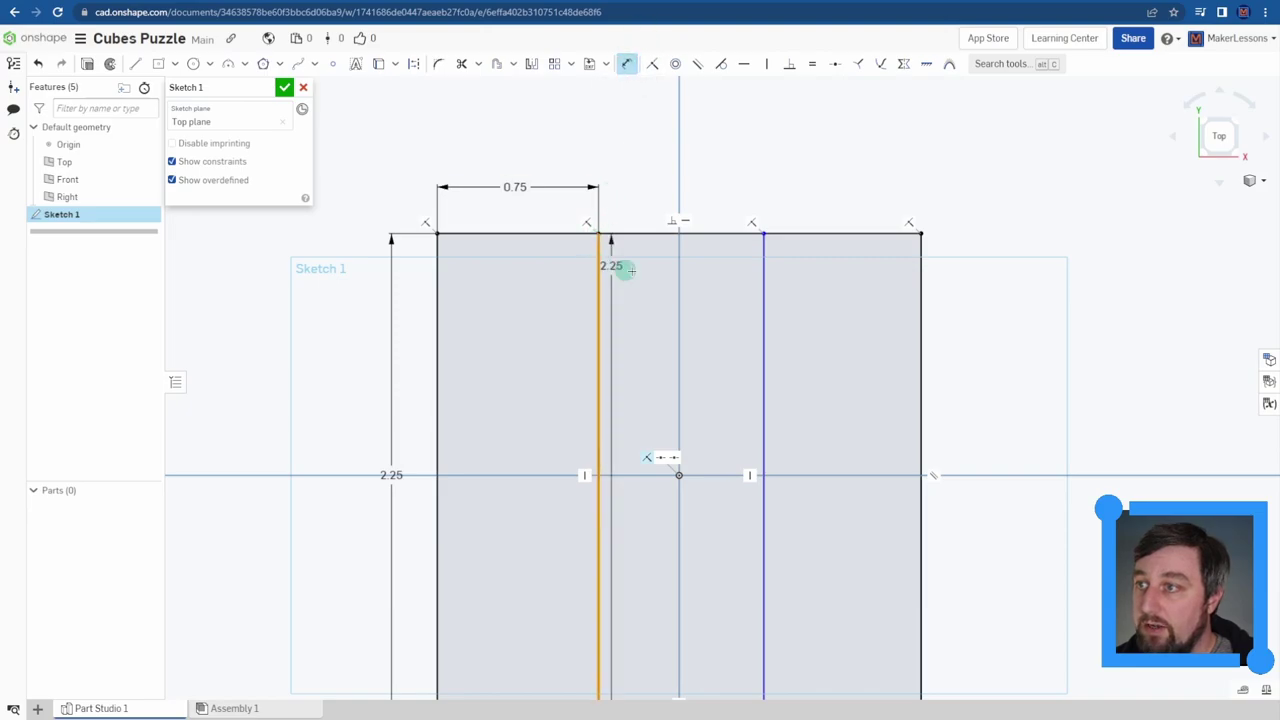
click(763, 294)
click(692, 186)
text(5)
key(Return)
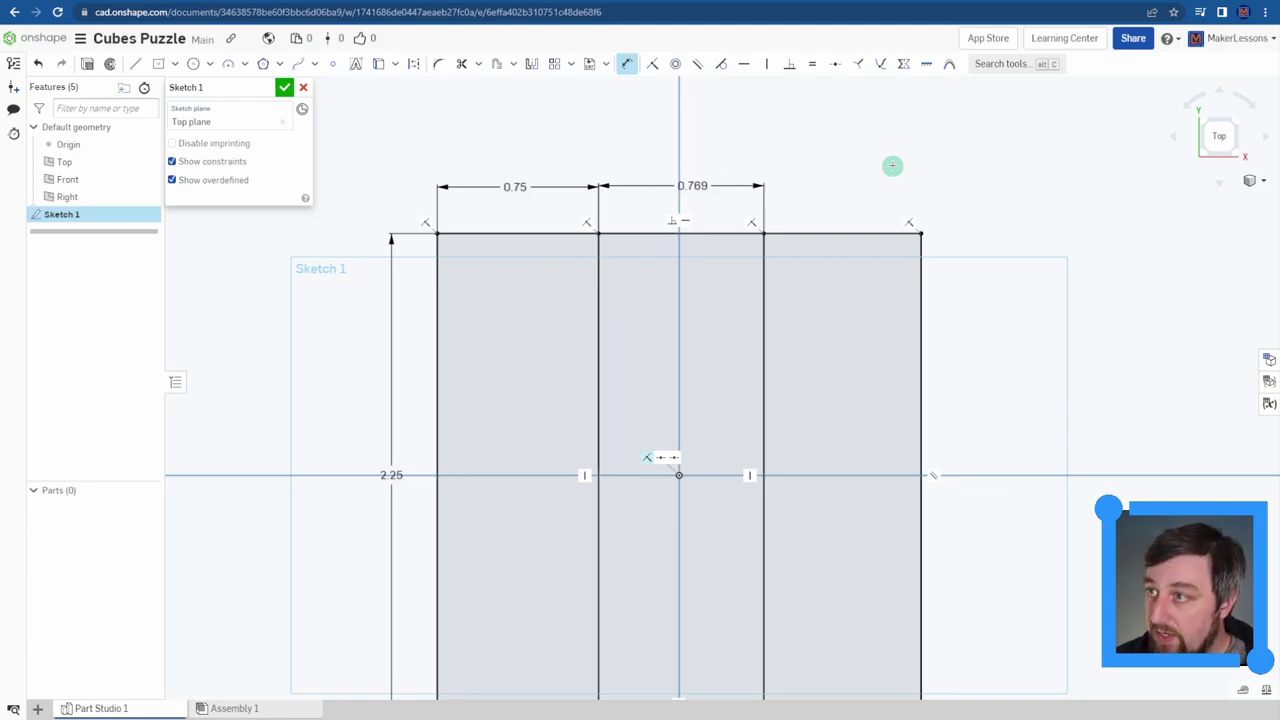
scroll(861, 224, down, 1)
middle_drag(843, 403, 791, 366)
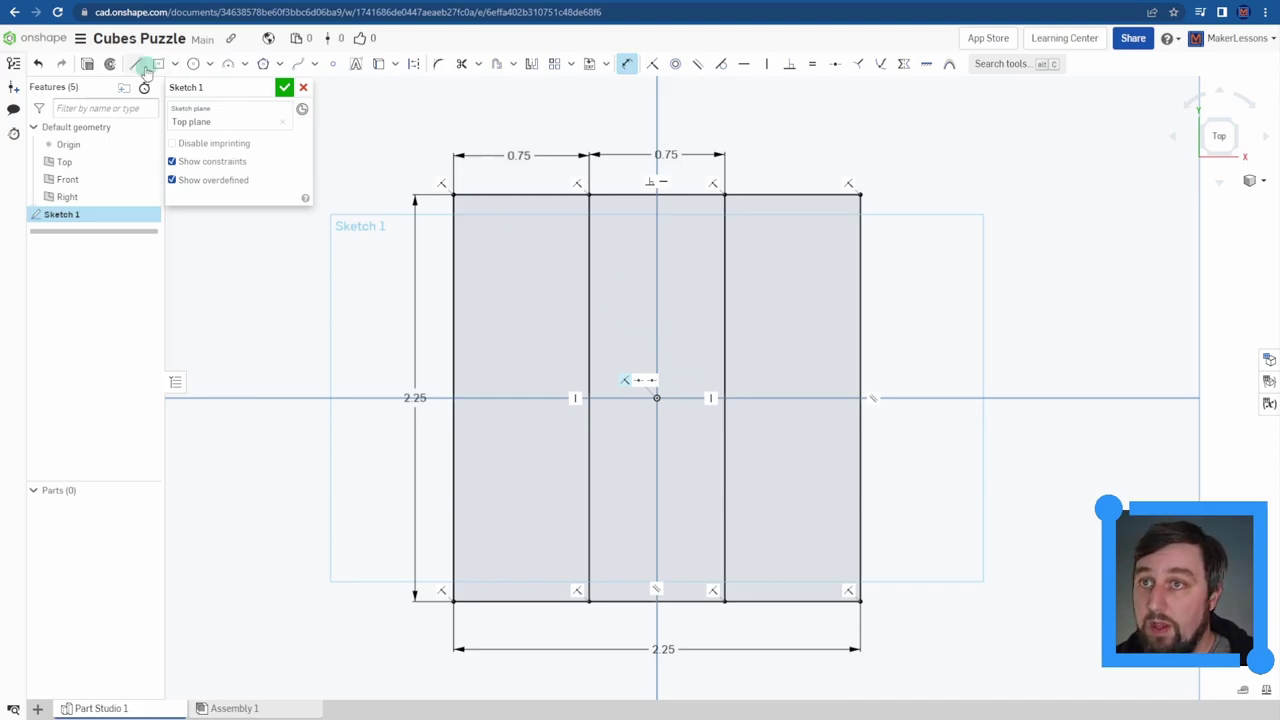
Step: Draw a horizontal line across the square from its left edge to its right edge, about 0.6 in below the top edge
key(s)
click(320, 354)
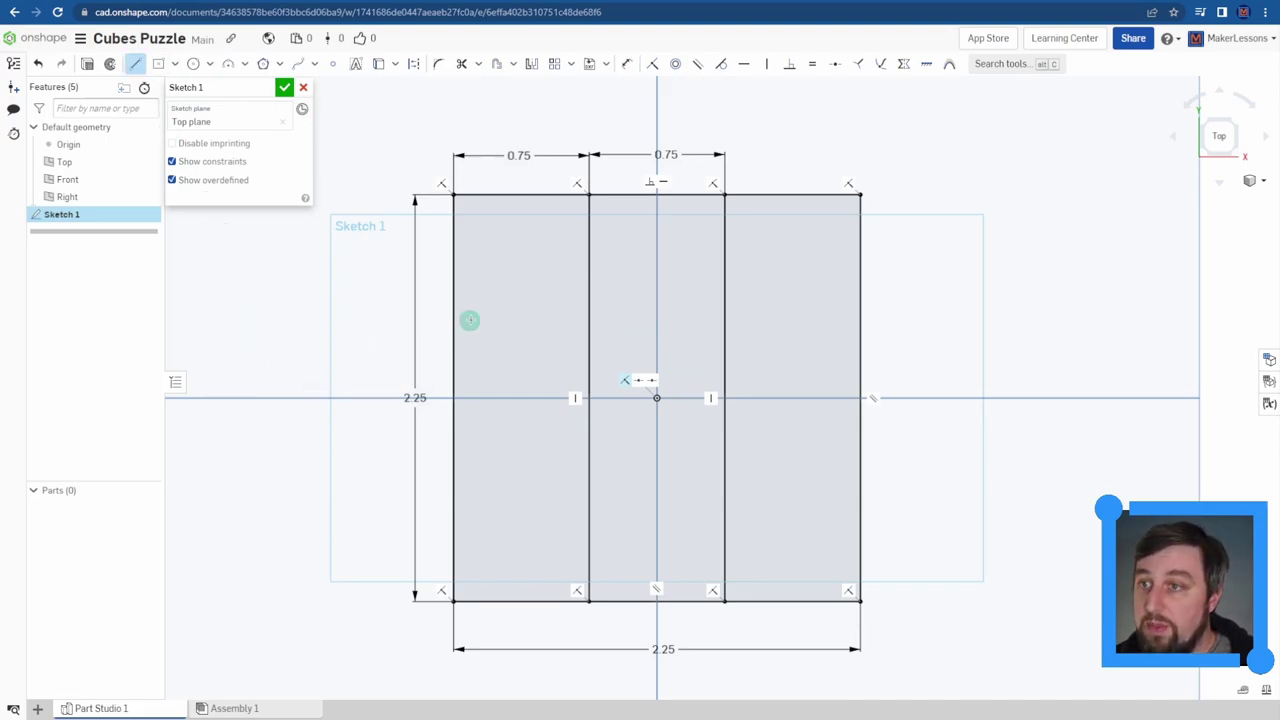
click(455, 307)
click(860, 306)
key(Escape)
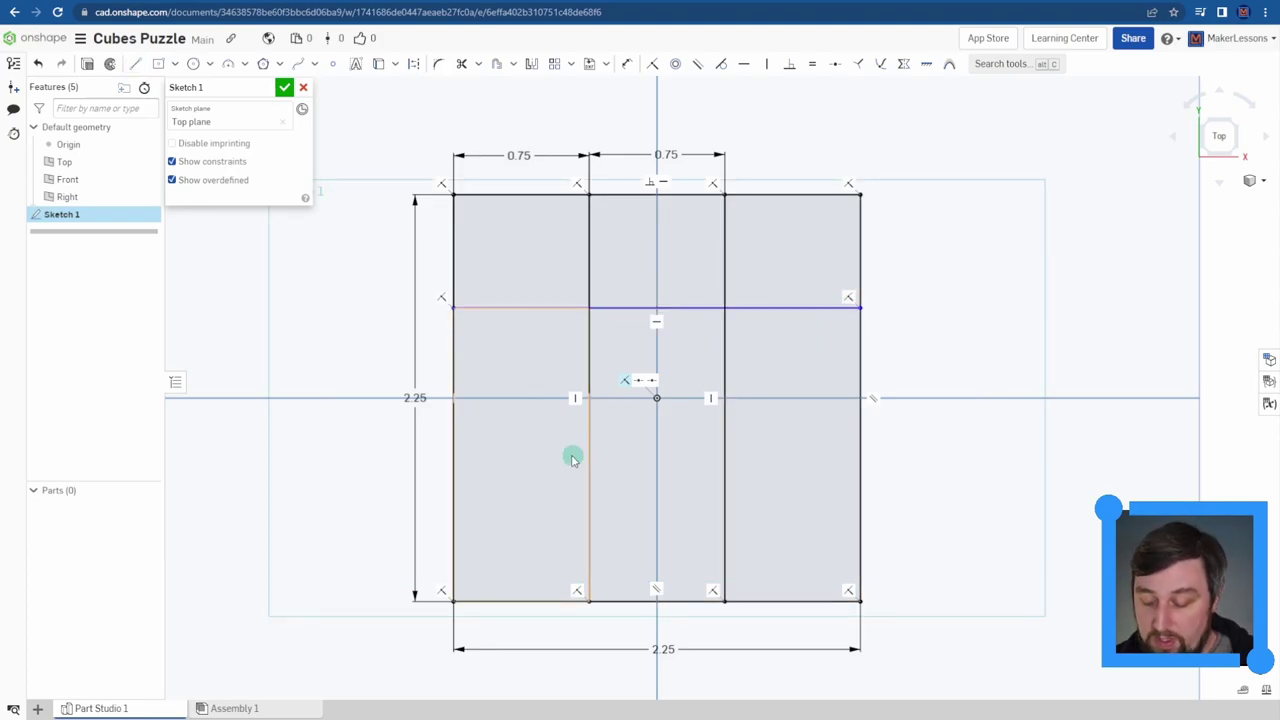
Step: Draw a second horizontal line from the left edge to the right edge, in the lower part of the square
key(s)
click(569, 432)
click(453, 468)
click(860, 468)
key(Escape)
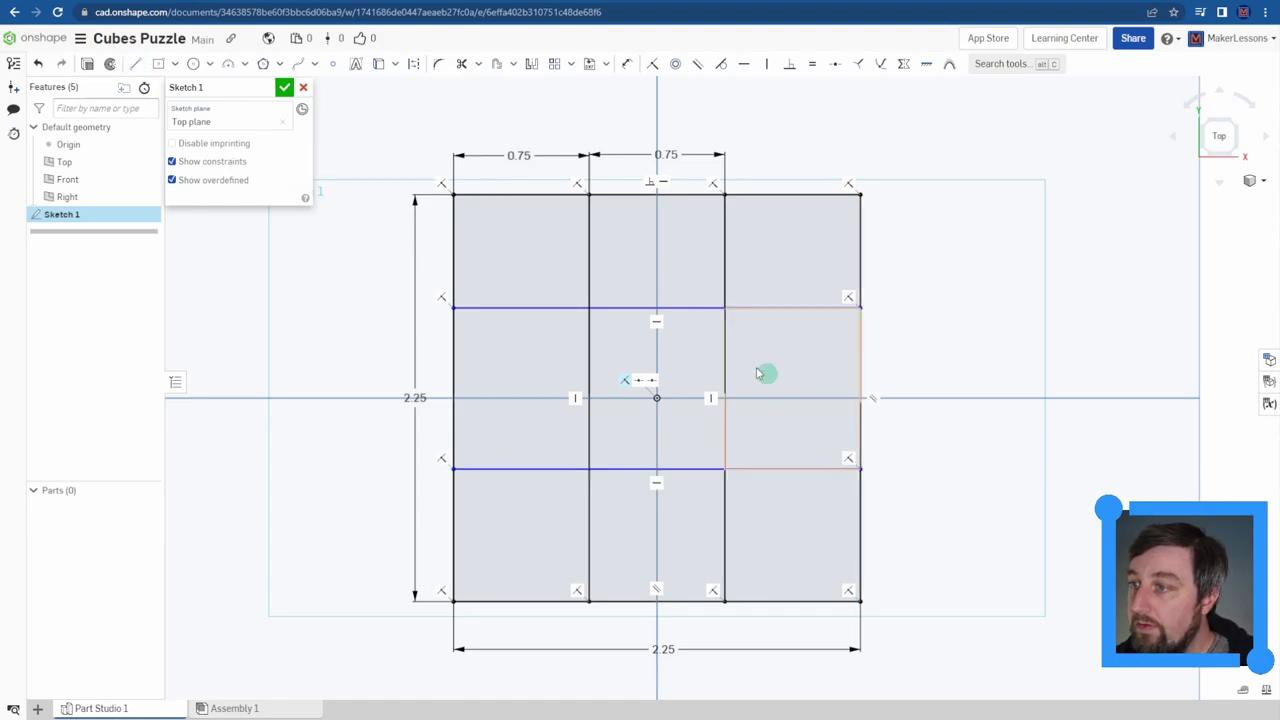
Step: Dimension the upper horizontal line 0.75 in from the square's top edge
click(628, 65)
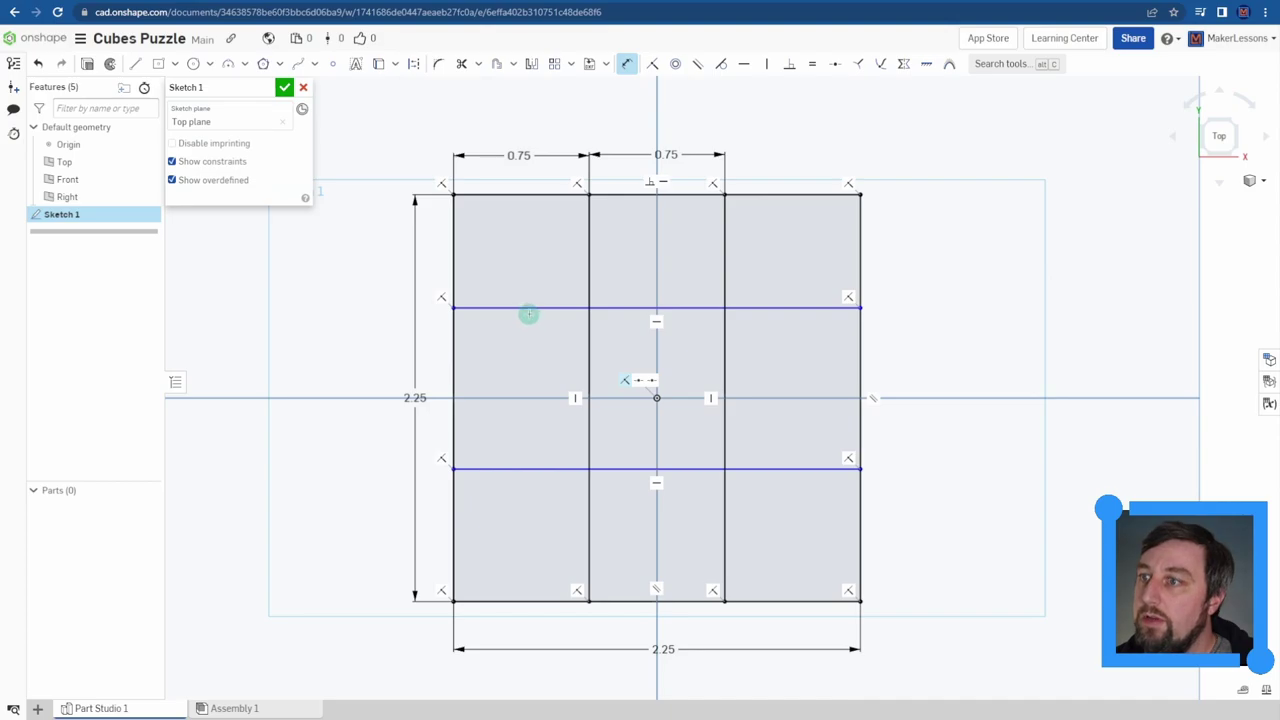
click(537, 193)
click(860, 307)
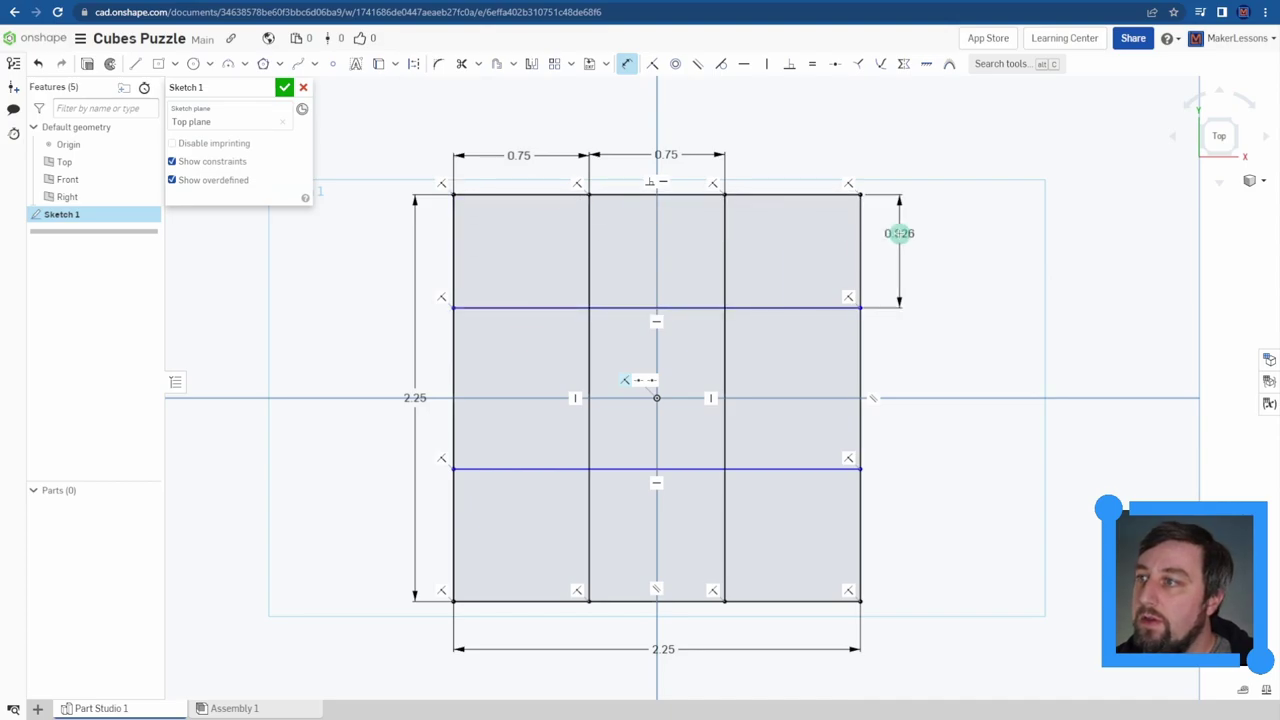
click(899, 232)
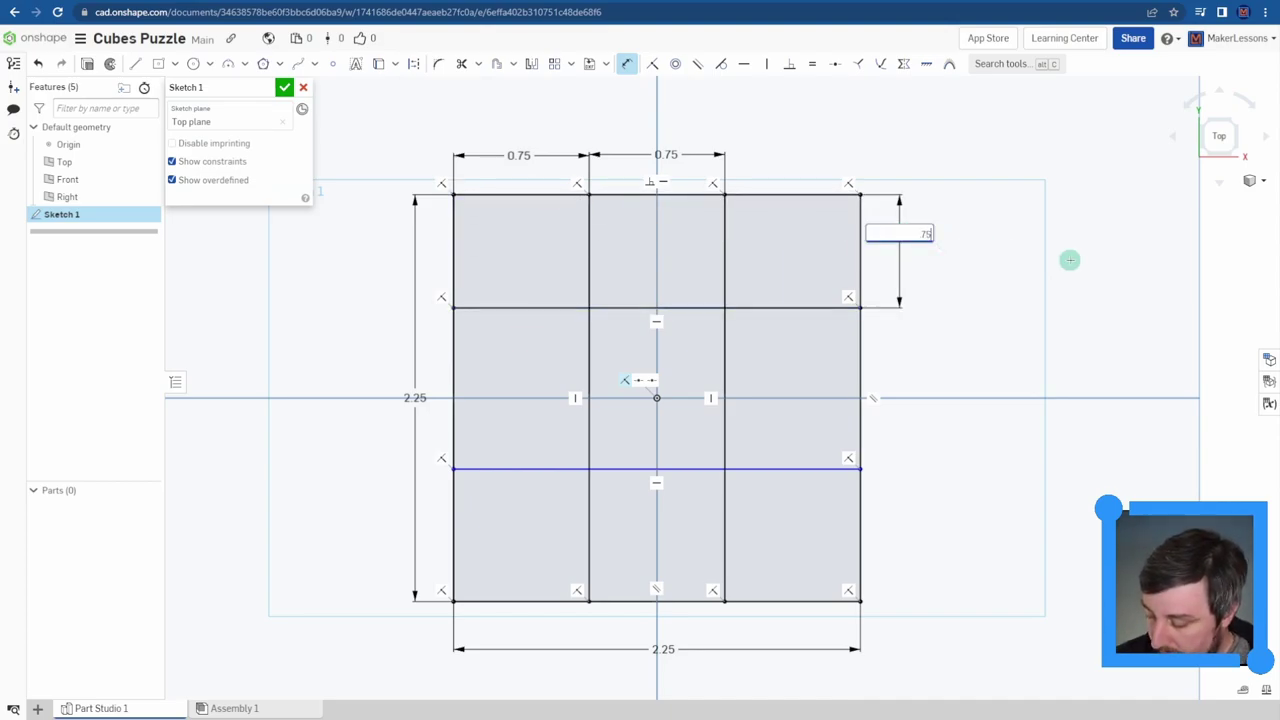
text(.75)
key(Return)
Step: Dimension the spacing between the two horizontal lines to 0.75 in and hide the sketch constraints
click(812, 470)
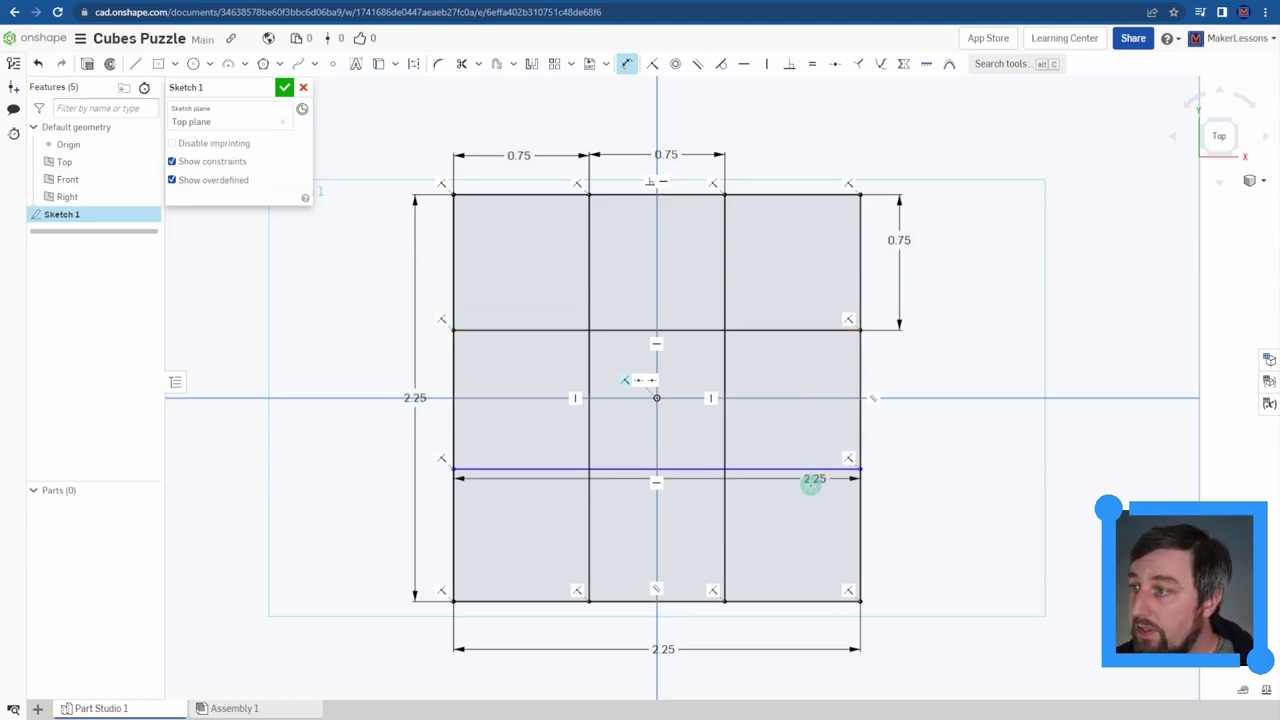
click(910, 422)
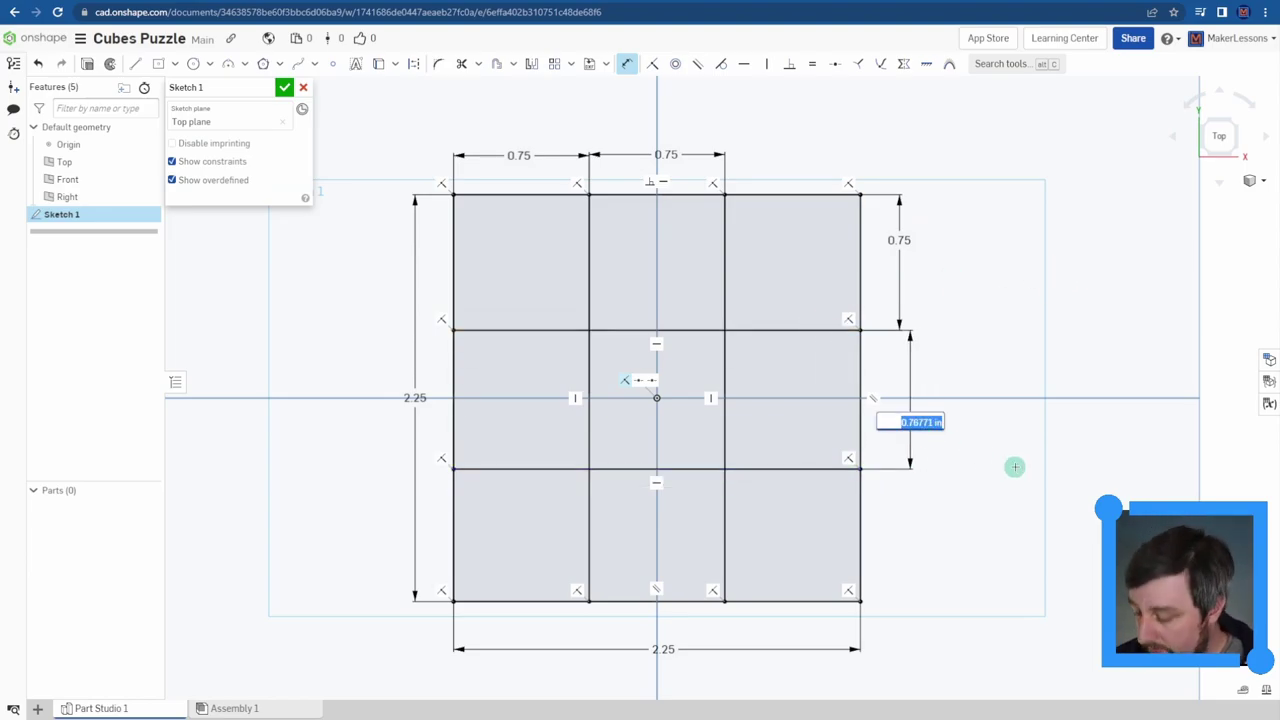
text(.75)
key(Return)
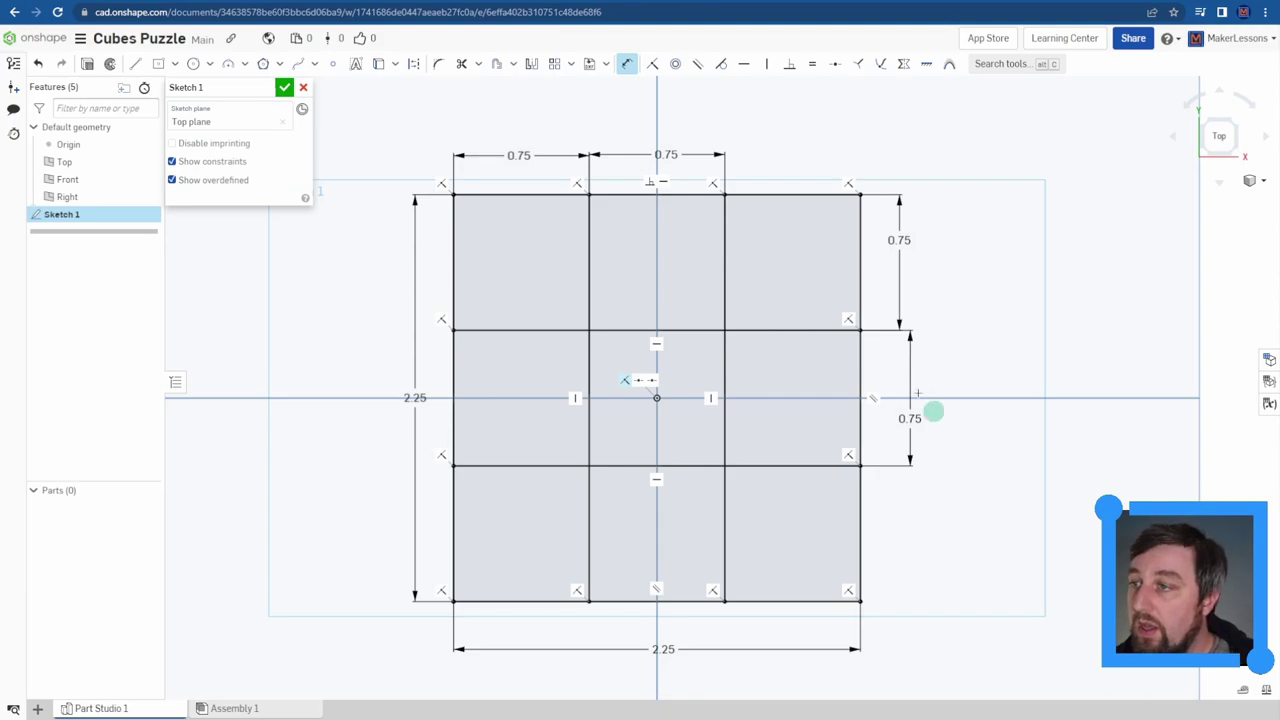
click(199, 161)
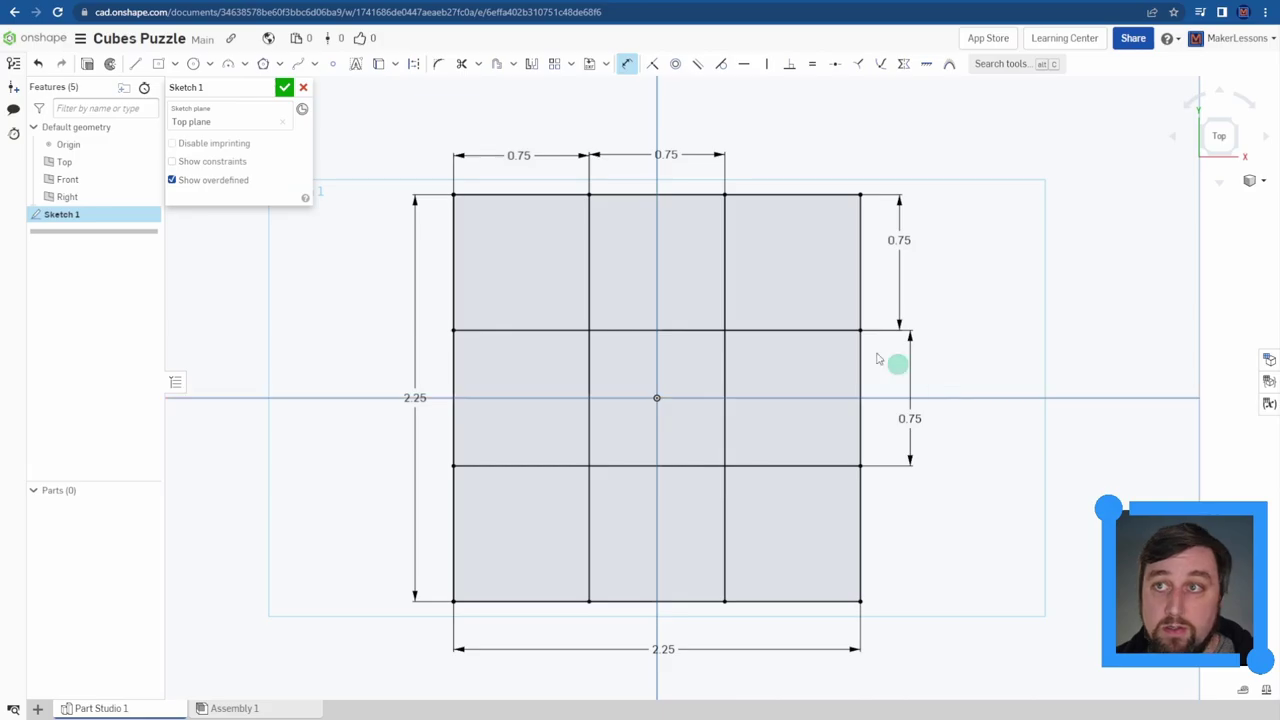
Step: Check the Cubes Puzzle Layout PDF, return to the Onshape model and accept the 3x3 grid sketch
key(alt+Tab)
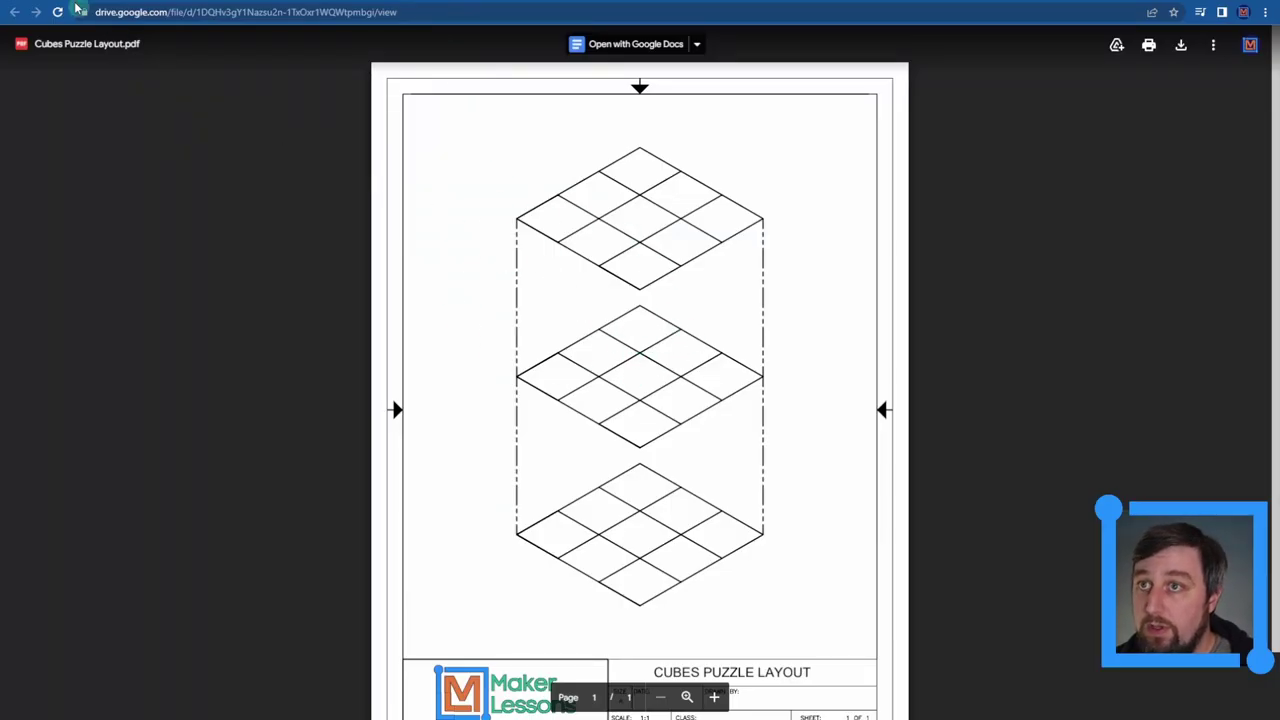
key(alt+Tab)
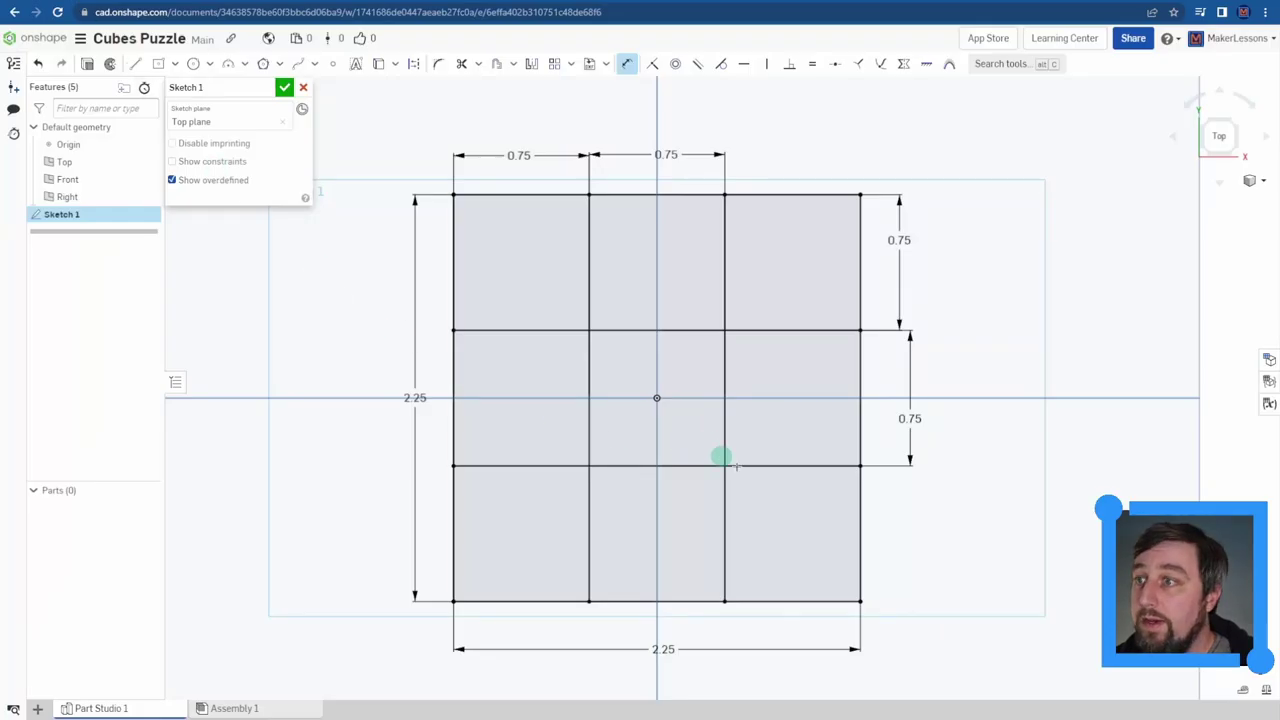
click(282, 89)
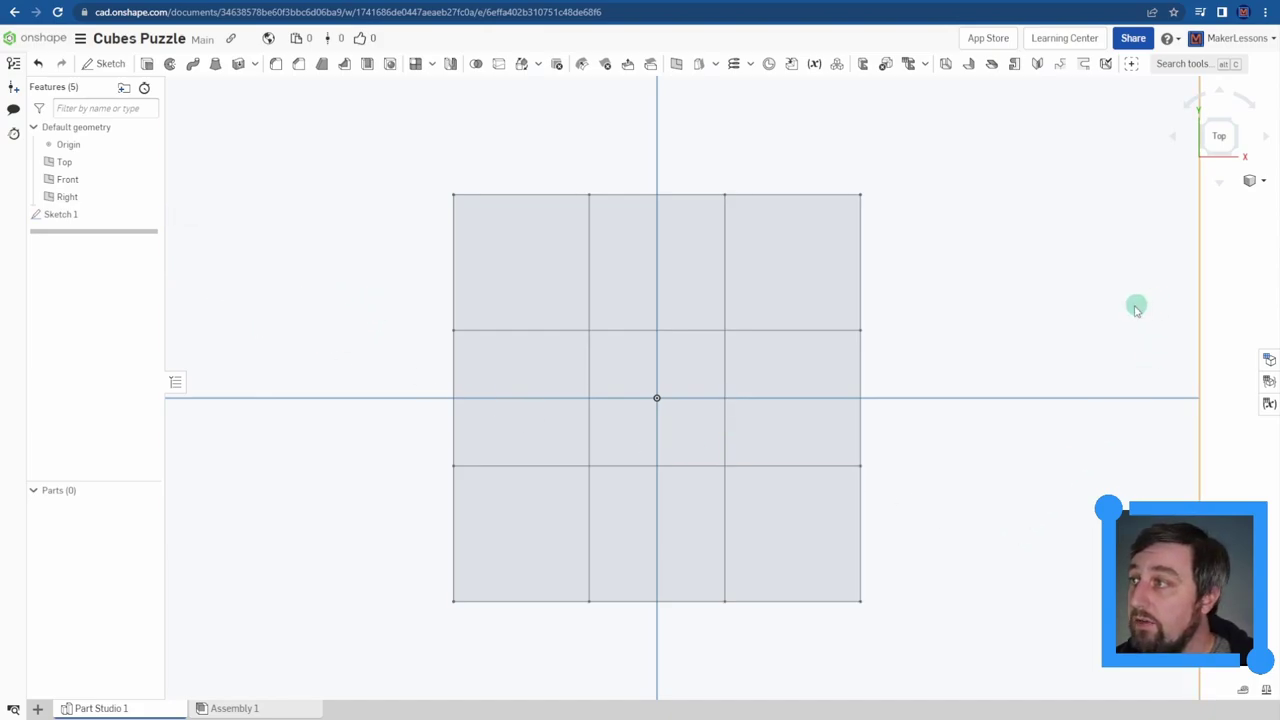
key(shift+7)
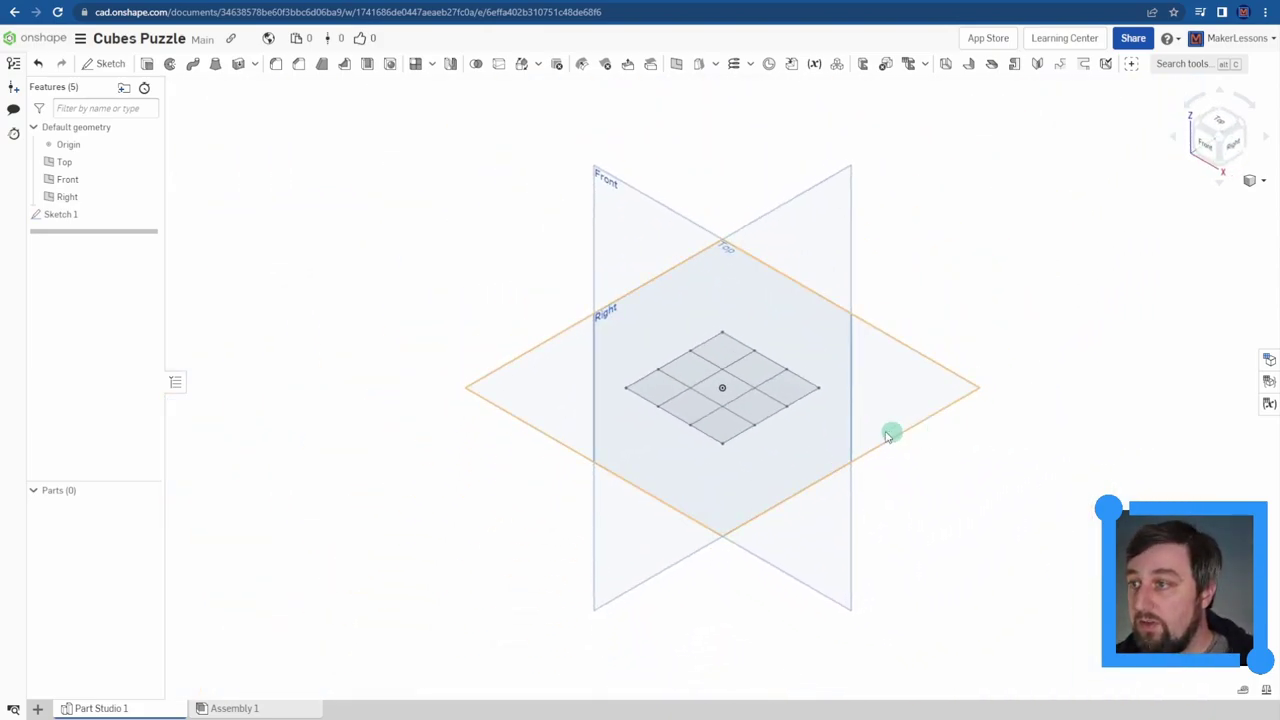
right_drag(850, 410, 889, 397)
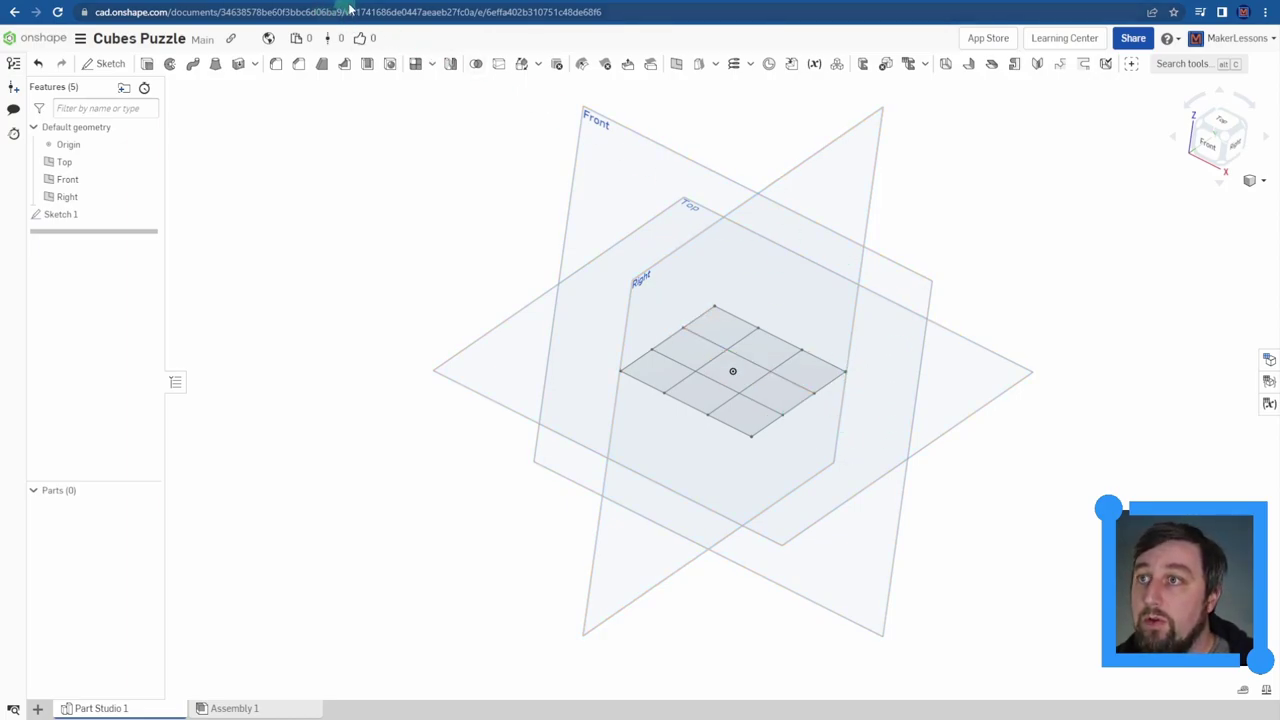
Step: Check the stacked-grid illustration on the MakerLessons cubes puzzle page, and start and cancel a new sketch back in Onshape
key(ctrl+Tab)
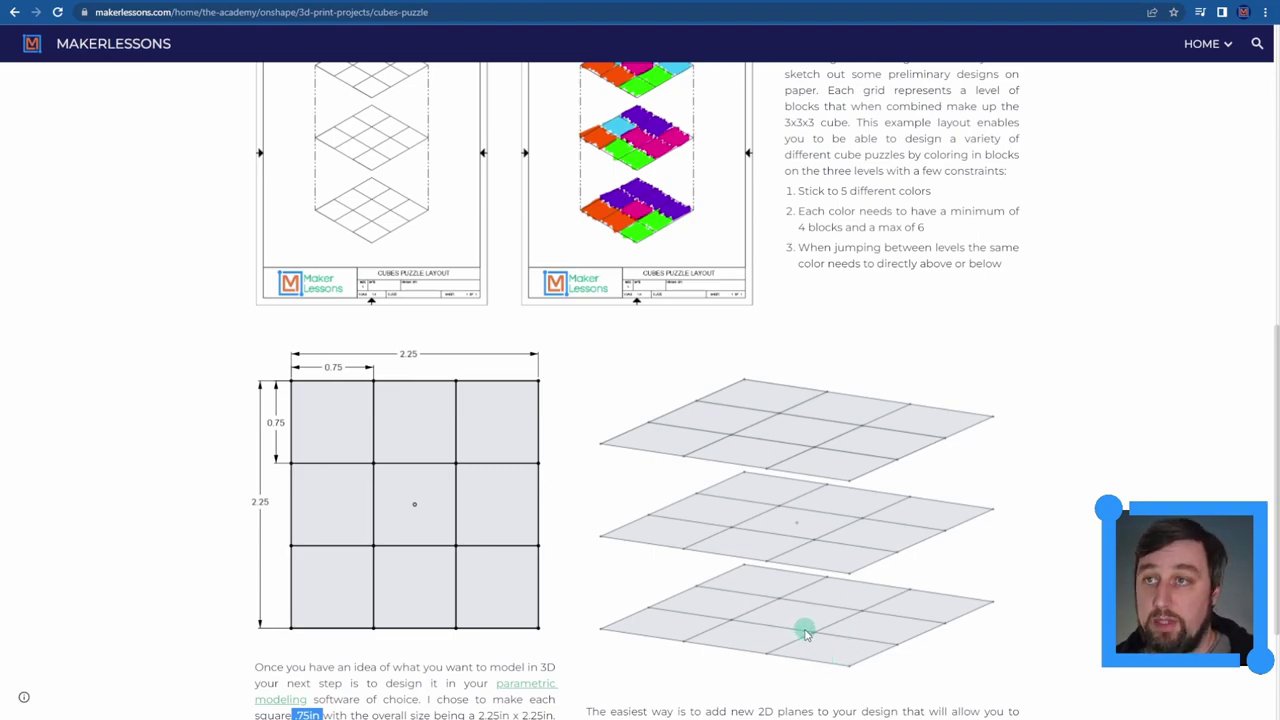
click(117, 4)
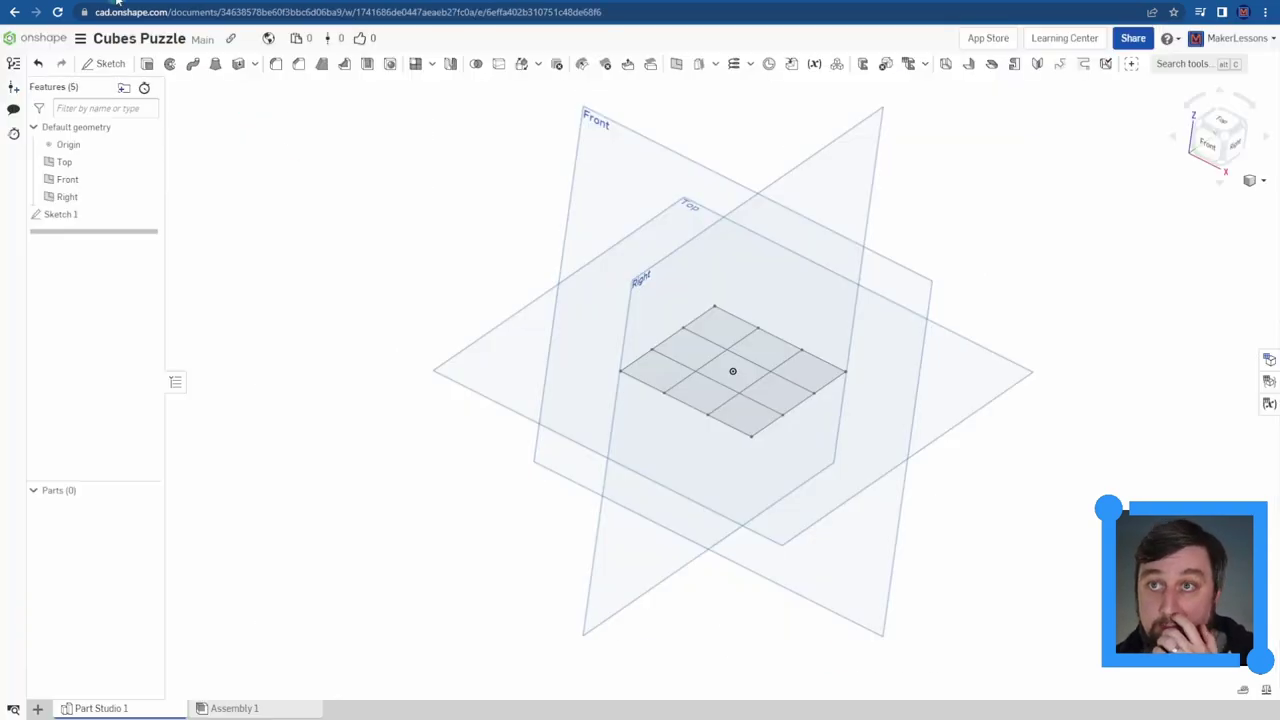
click(104, 63)
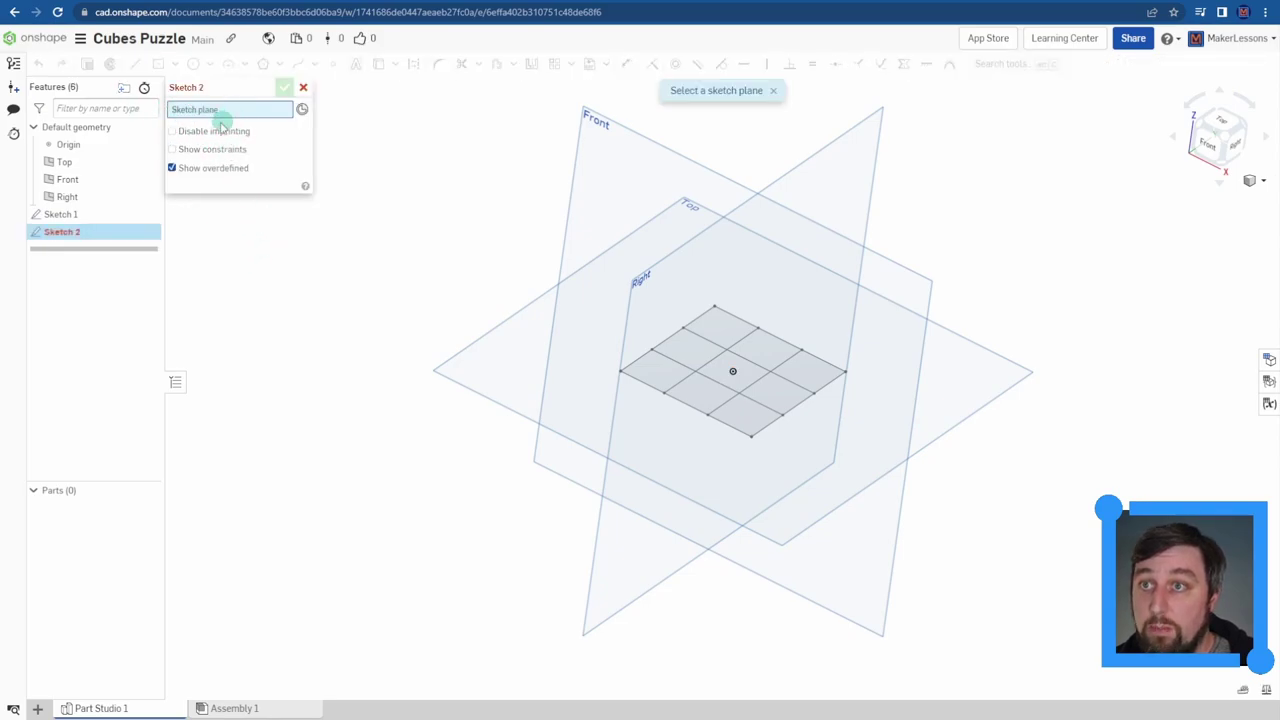
click(304, 90)
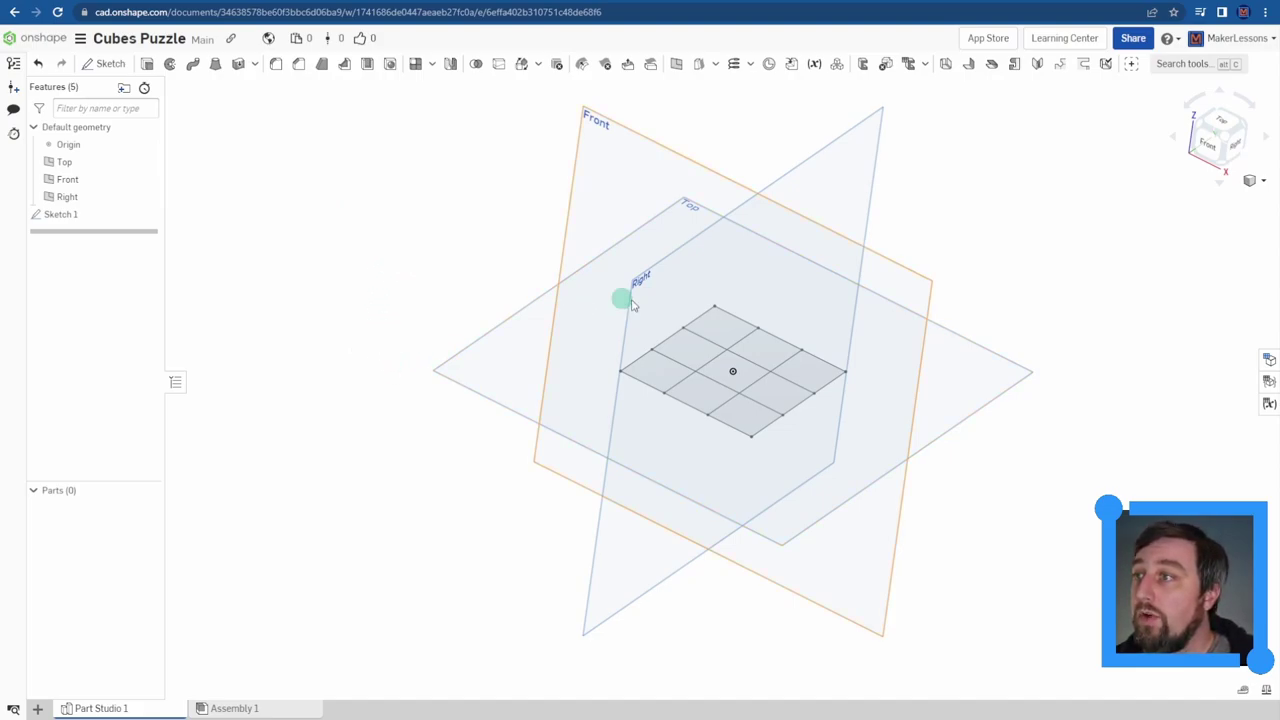
Step: Create a plane offset 0.75 in above the Top plane
click(676, 64)
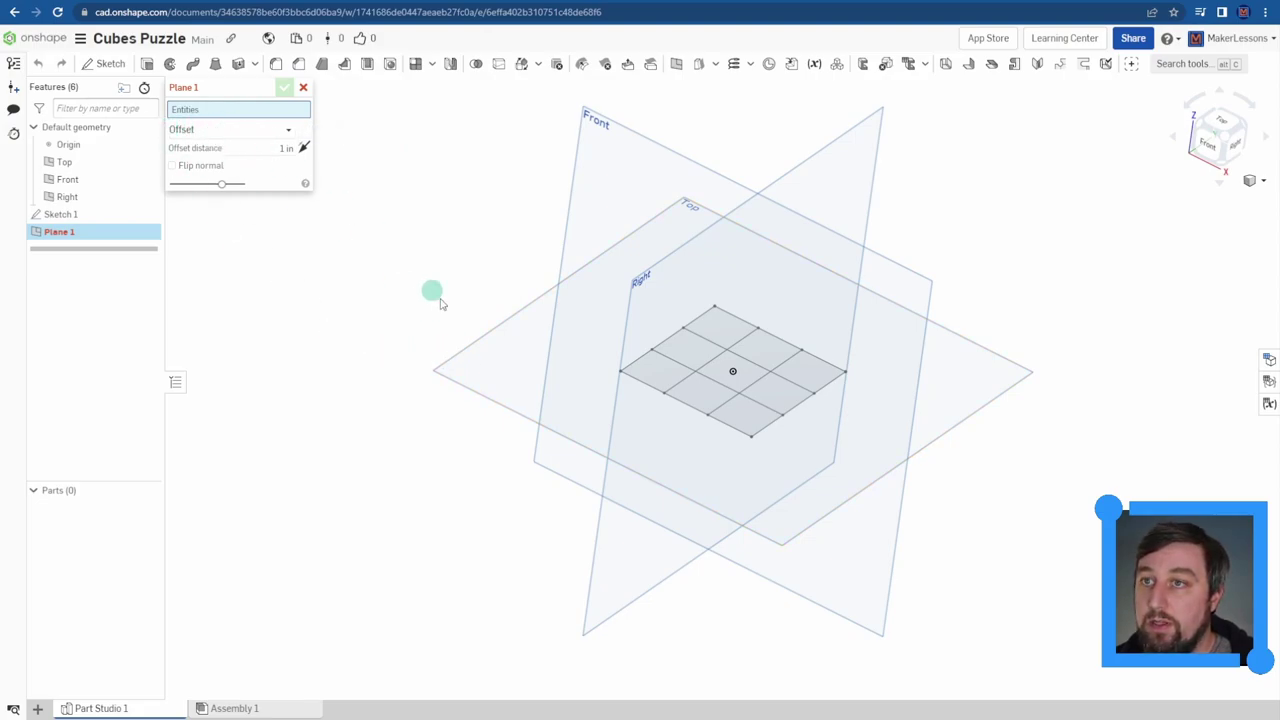
click(479, 367)
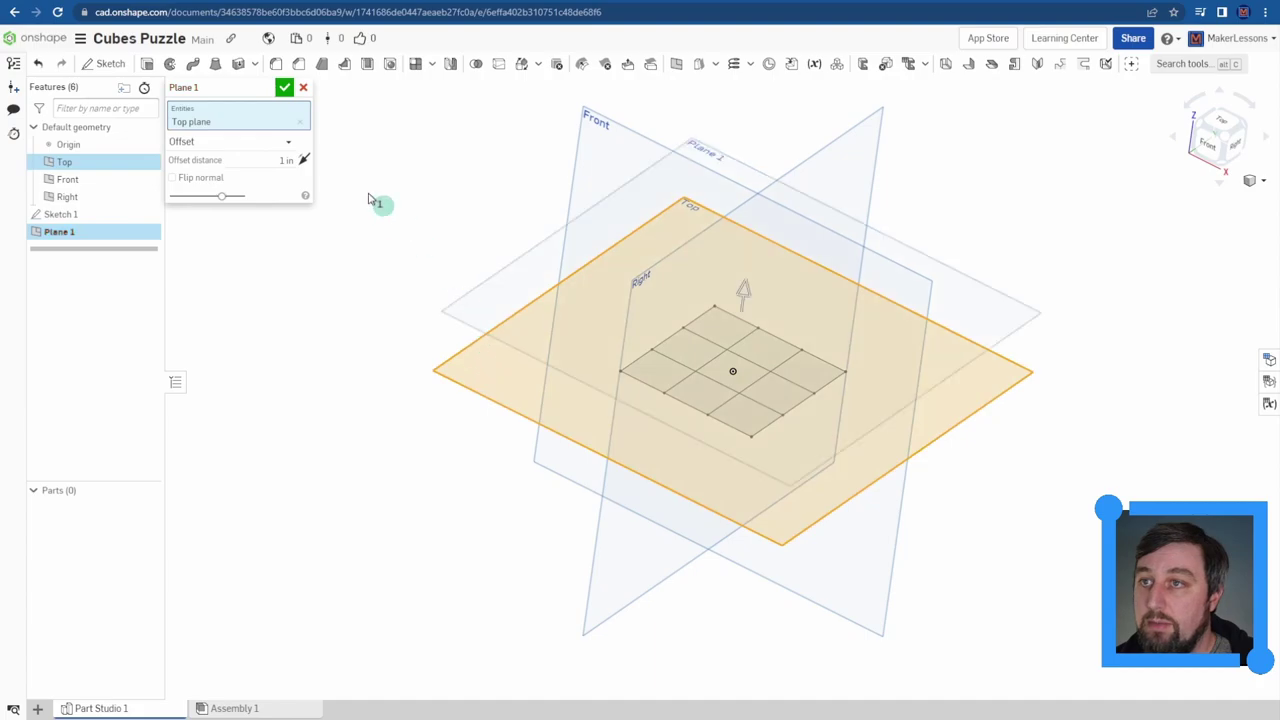
click(272, 160)
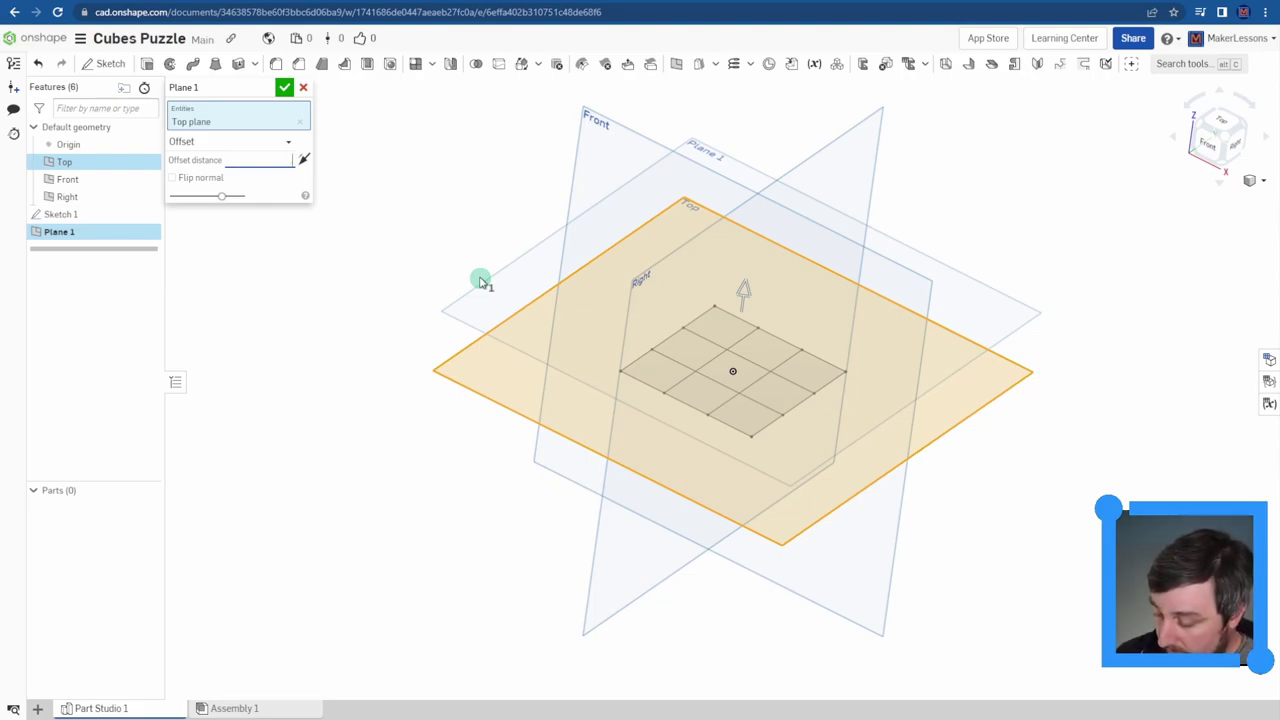
click(284, 89)
Step: Create a second plane offset 0.75 in from the Top plane in the opposite direction, below it
right_drag(400, 300, 378, 316)
click(676, 63)
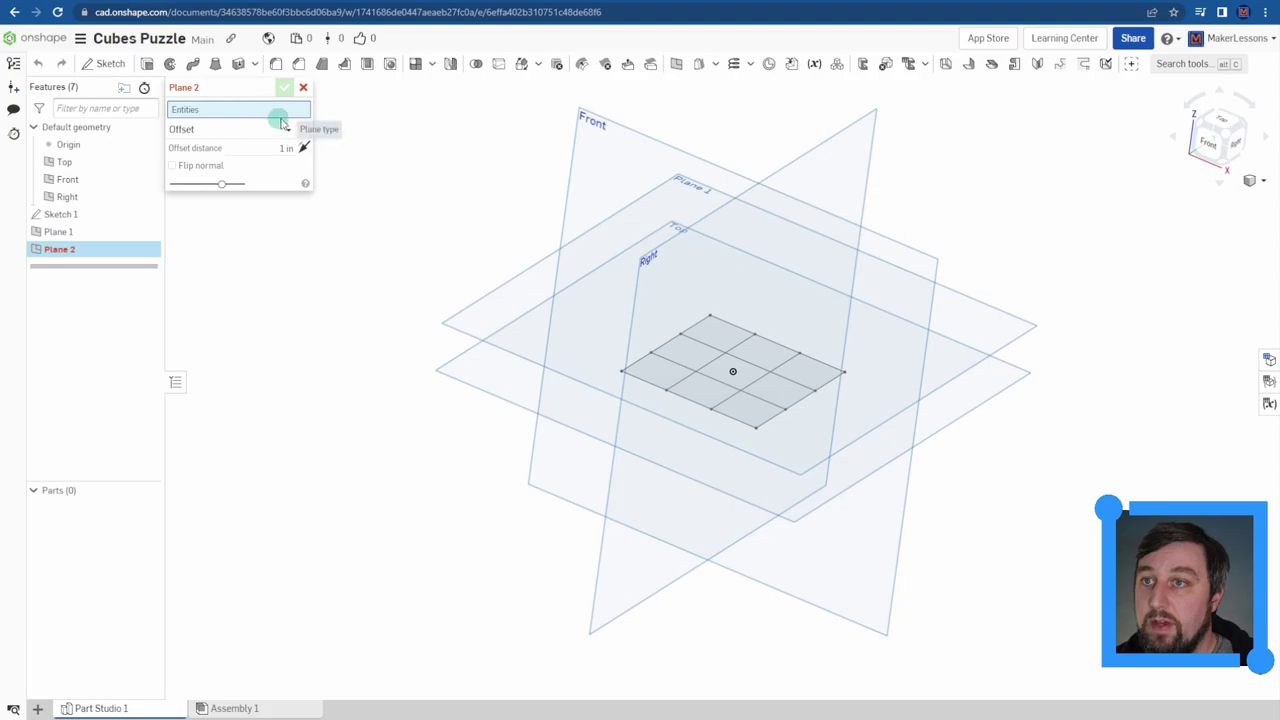
click(457, 373)
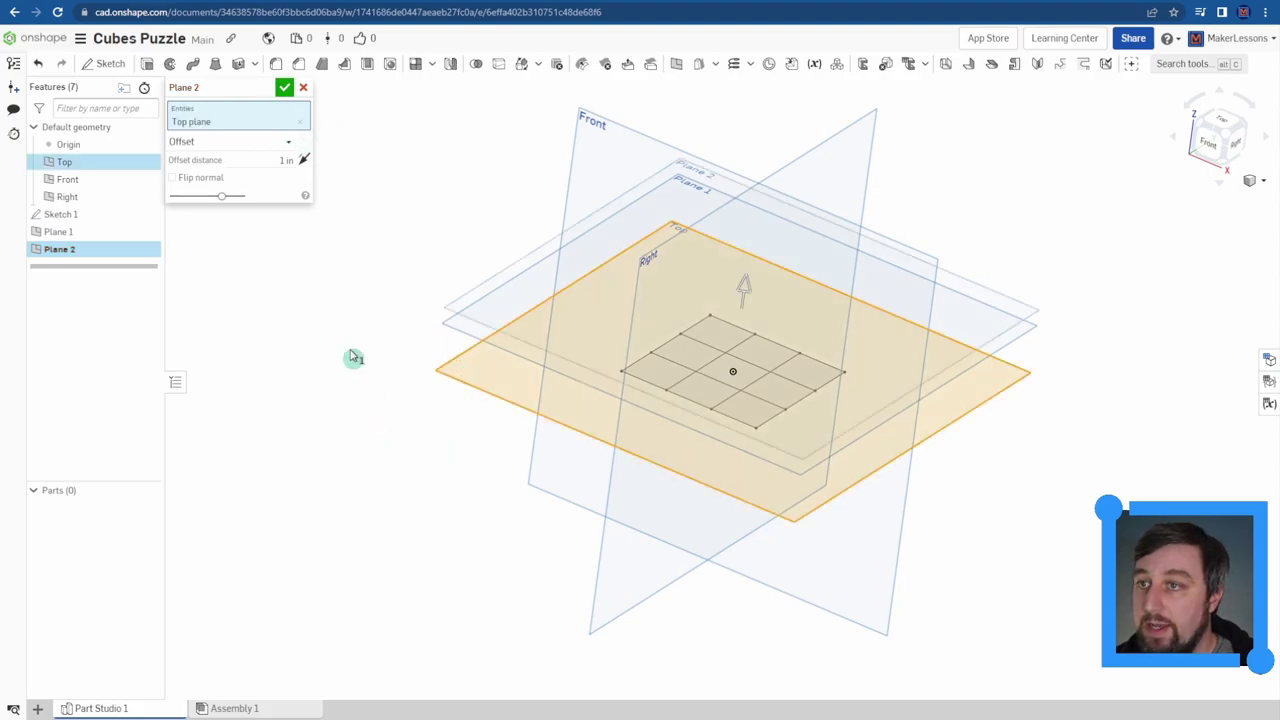
click(305, 160)
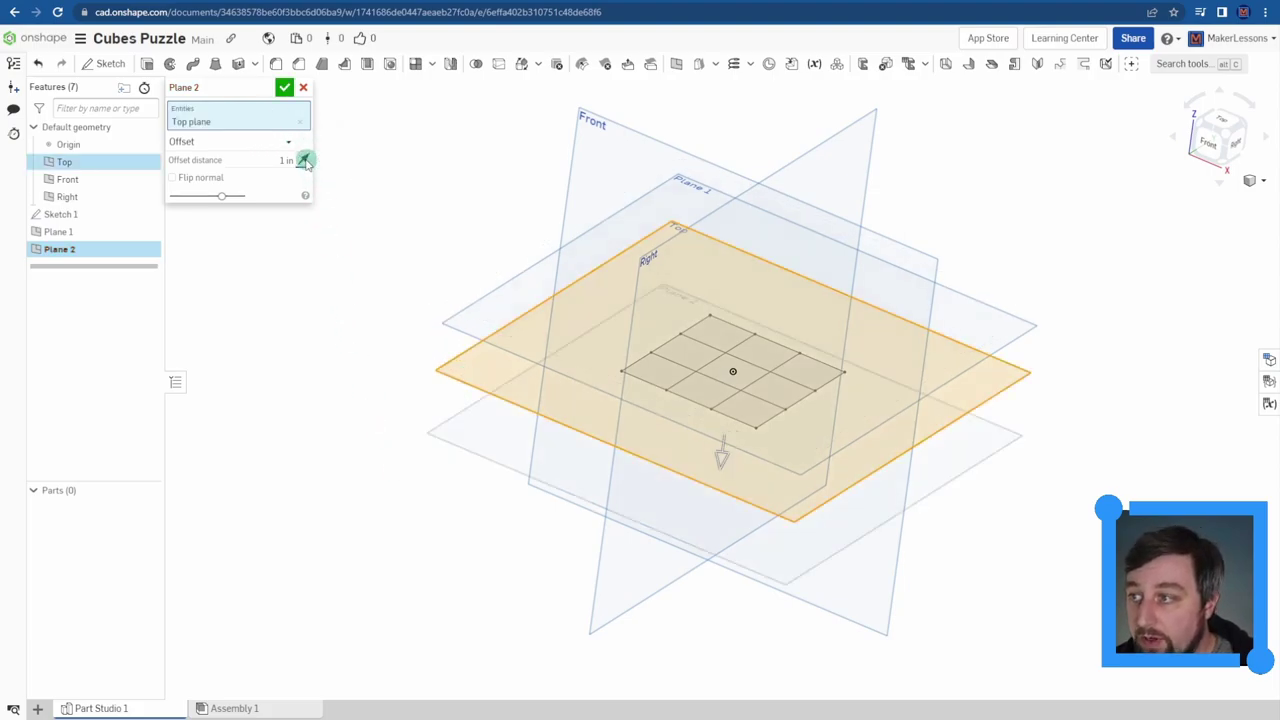
click(286, 160)
text(0.75)
key(Return)
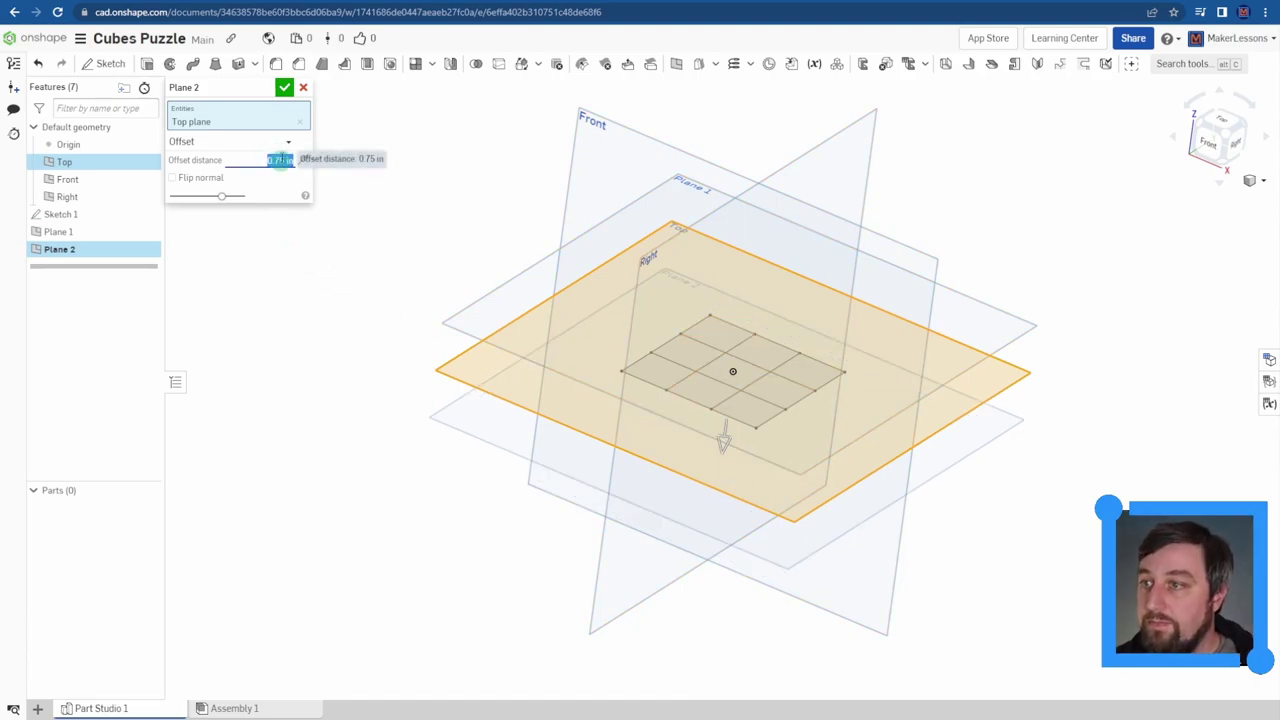
click(284, 87)
Step: Hide the Front and Right planes so only the three parallel horizontal planes are displayed
mouse_move(363, 229)
right_down()
mouse_move(363, 206)
mouse_move(378, 217)
right_up()
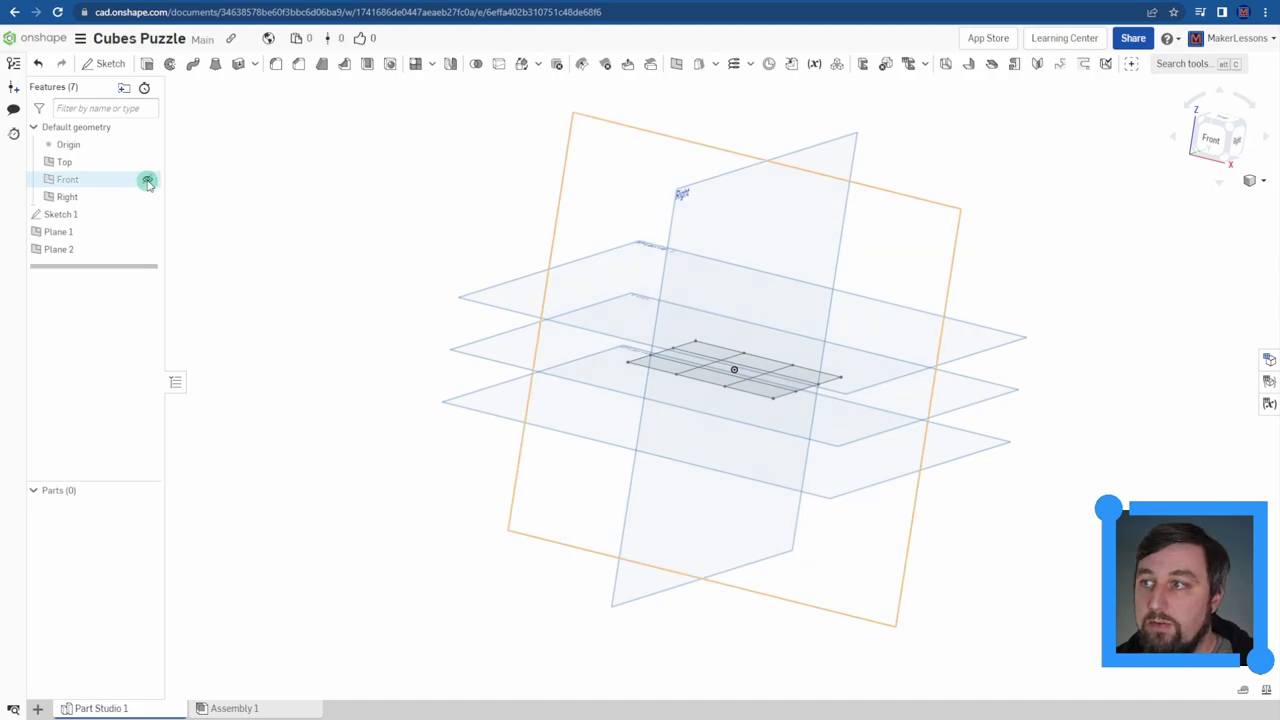
click(147, 181)
click(147, 197)
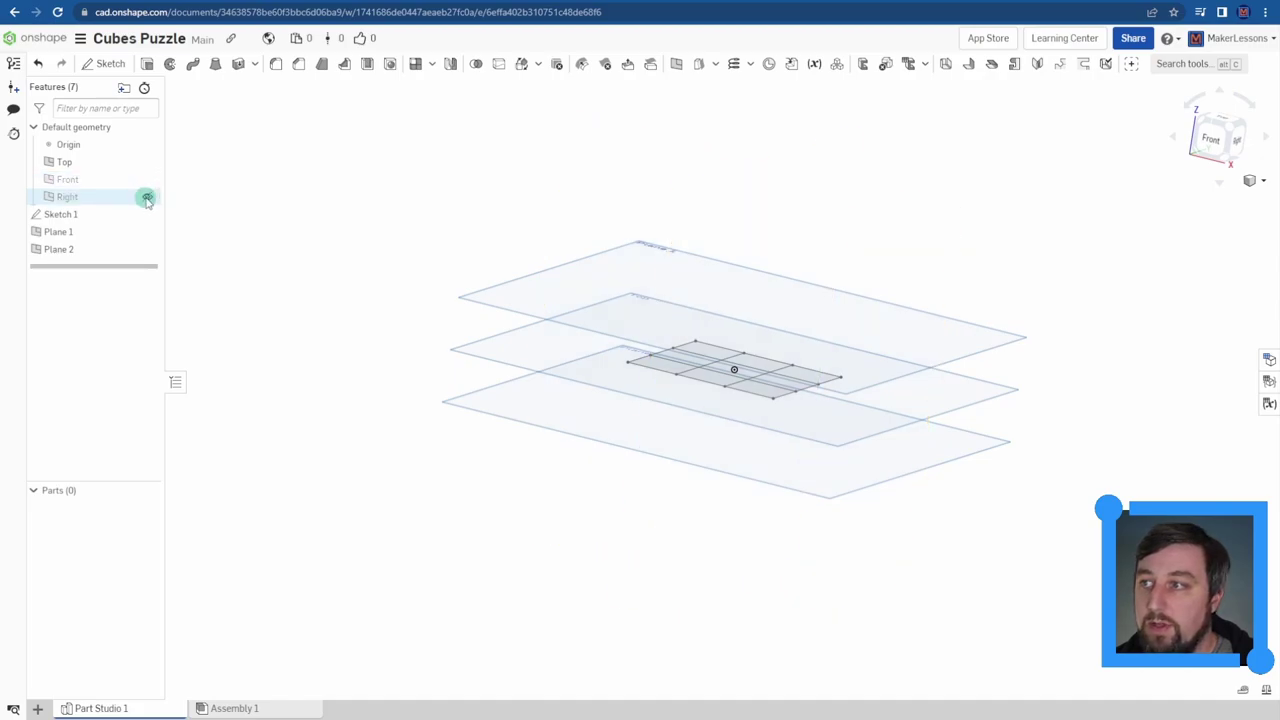